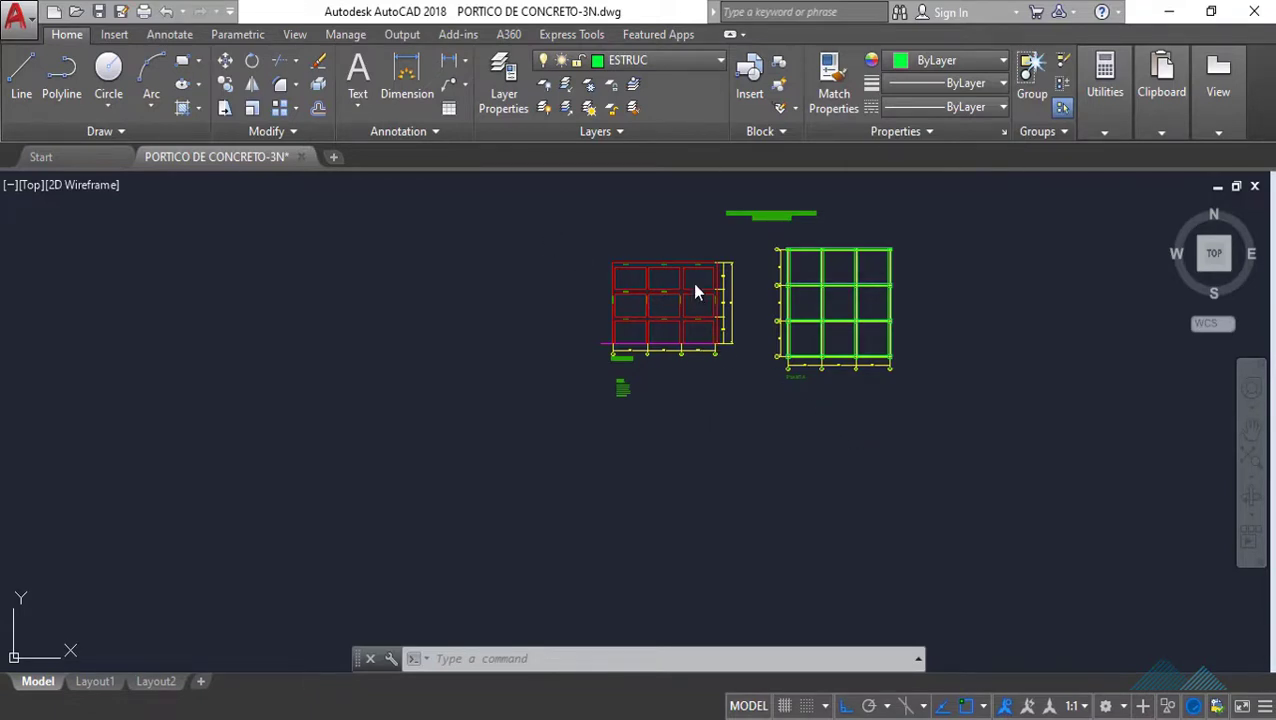
# Step: Zoom in on the DATOS notes to read 250 Kg/cm2 concrete, Fy 4200 steel and member sizes
pyautogui.scroll(4, 657, 261)
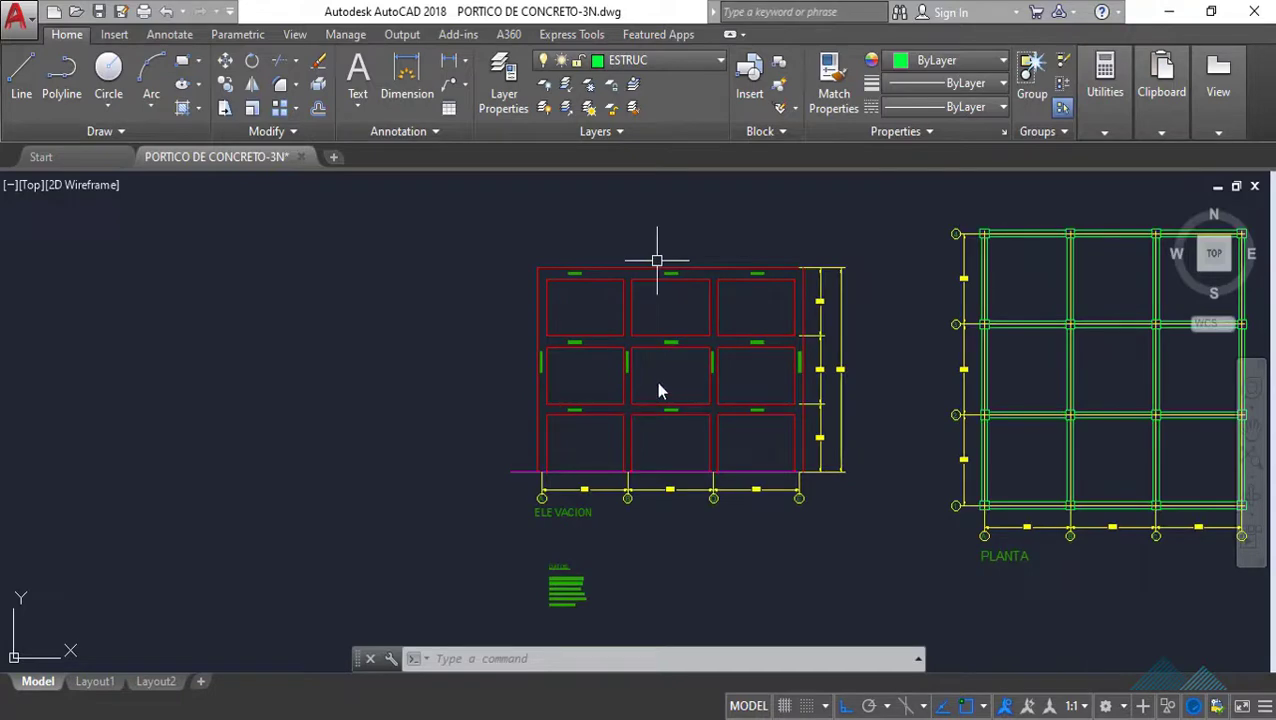
pyautogui.scroll(-5, 833, 375)
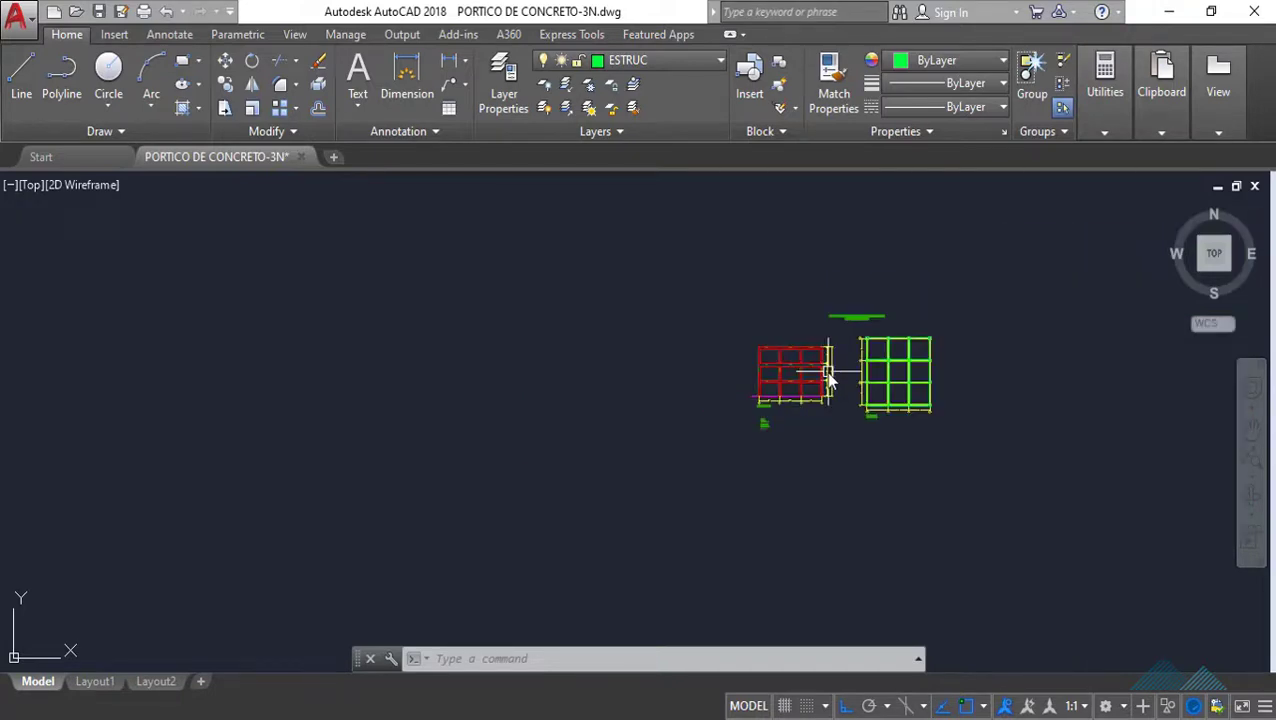
pyautogui.scroll(7, 870, 314)
pyautogui.scroll(-2, 869, 309)
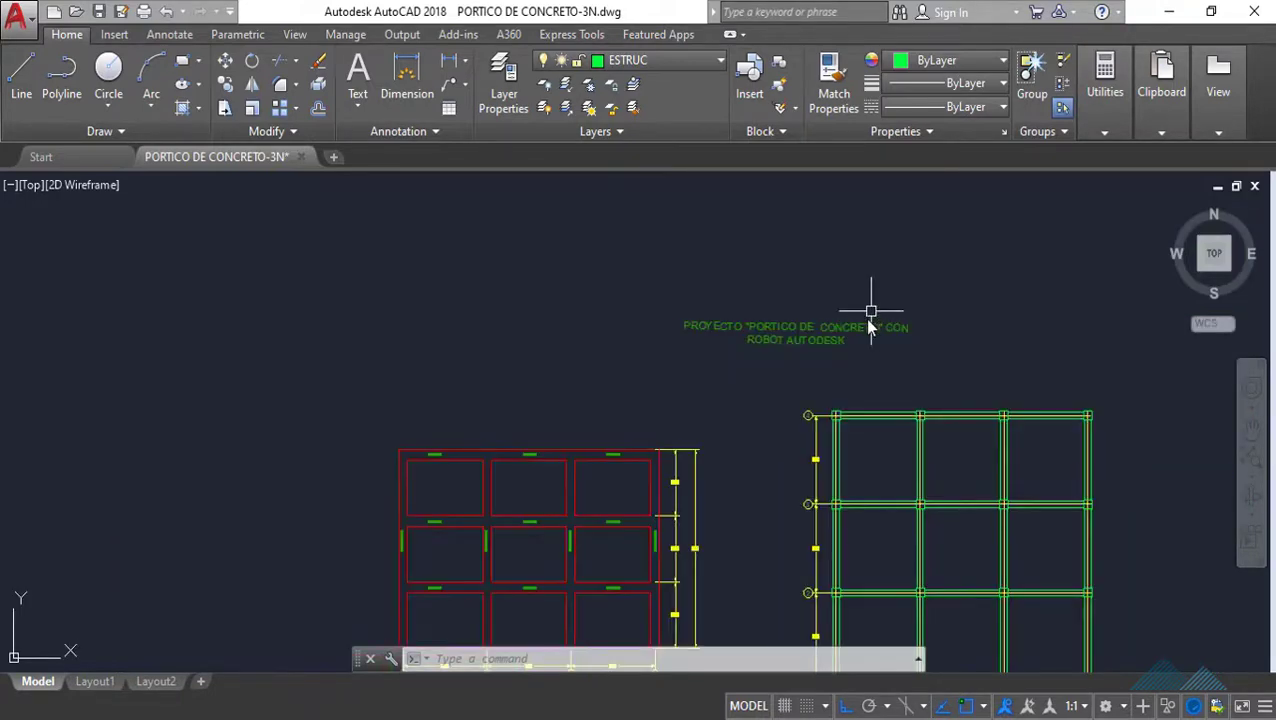
pyautogui.scroll(-2, 869, 320)
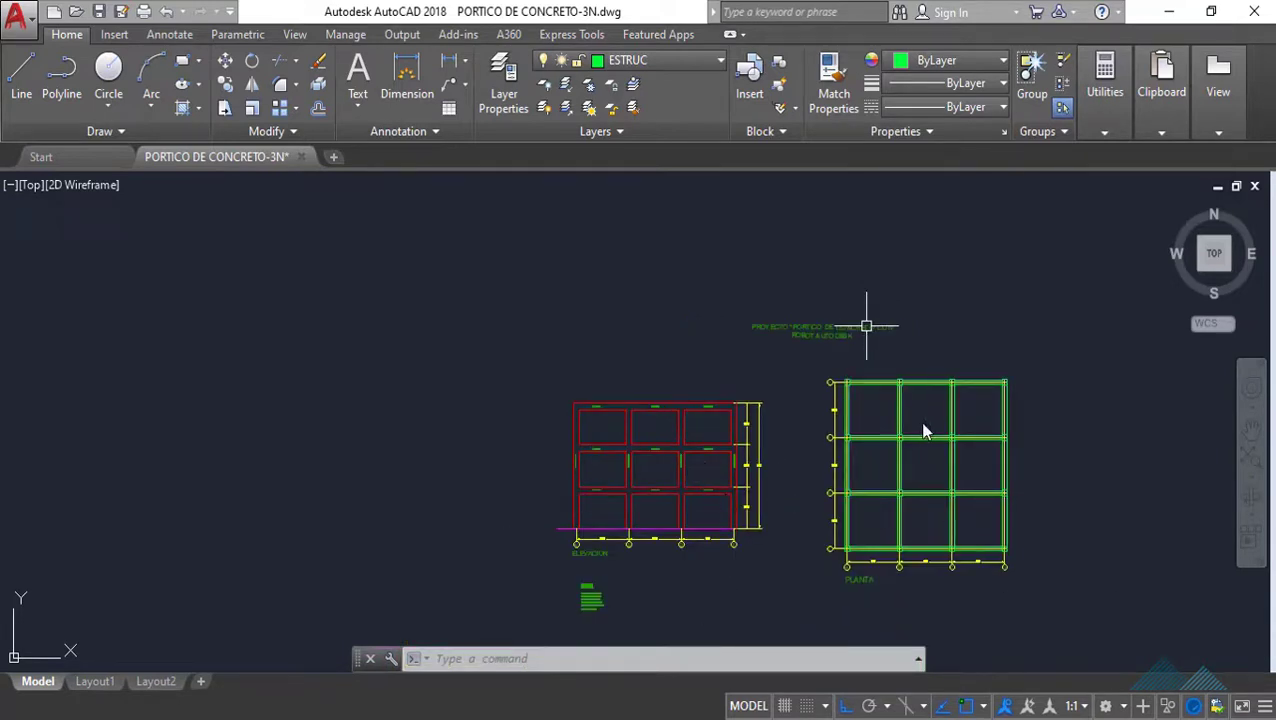
pyautogui.scroll(2, 921, 424)
pyautogui.scroll(-3, 922, 424)
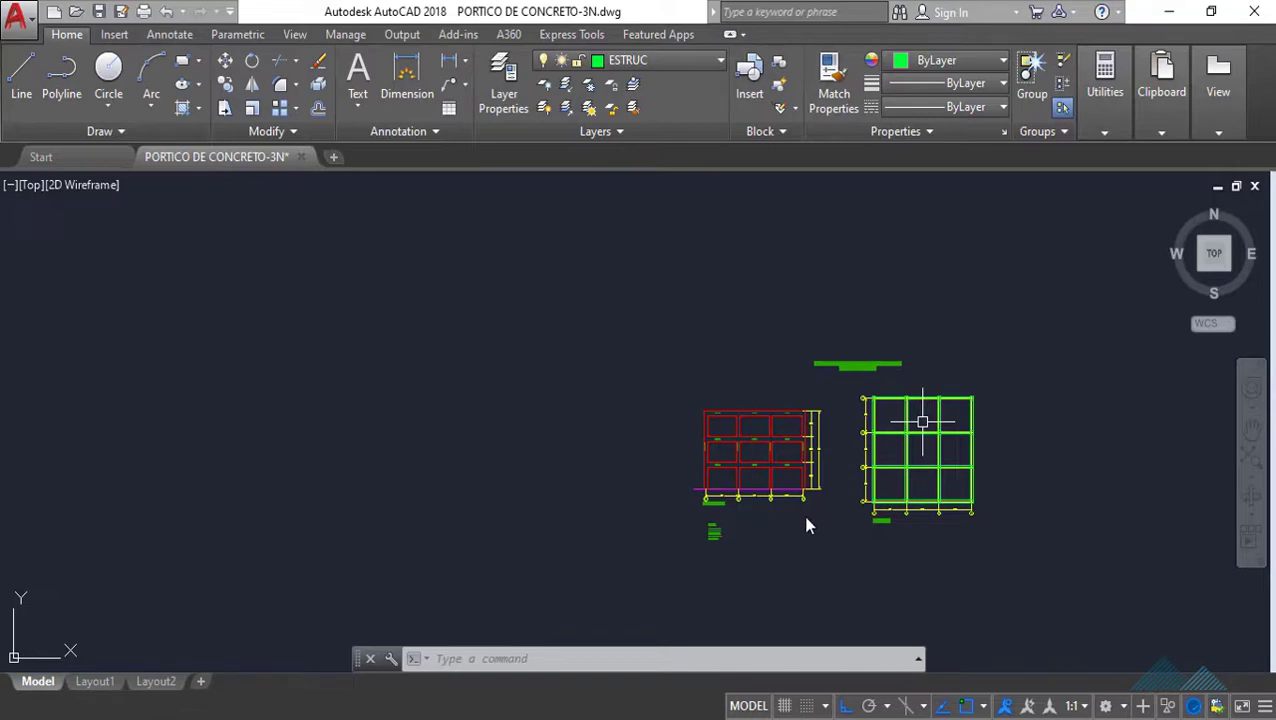
pyautogui.scroll(5, 798, 513)
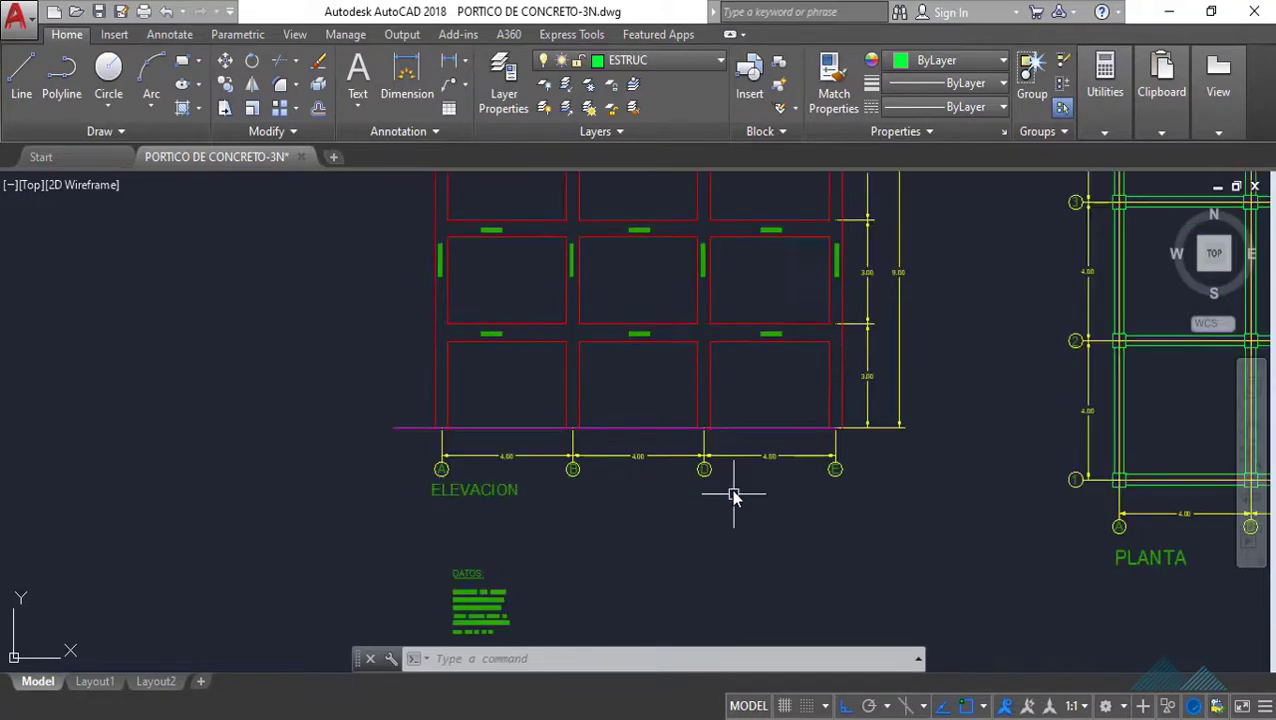
pyautogui.scroll(-1, 735, 490)
pyautogui.scroll(-3, 735, 490)
pyautogui.scroll(3, 938, 505)
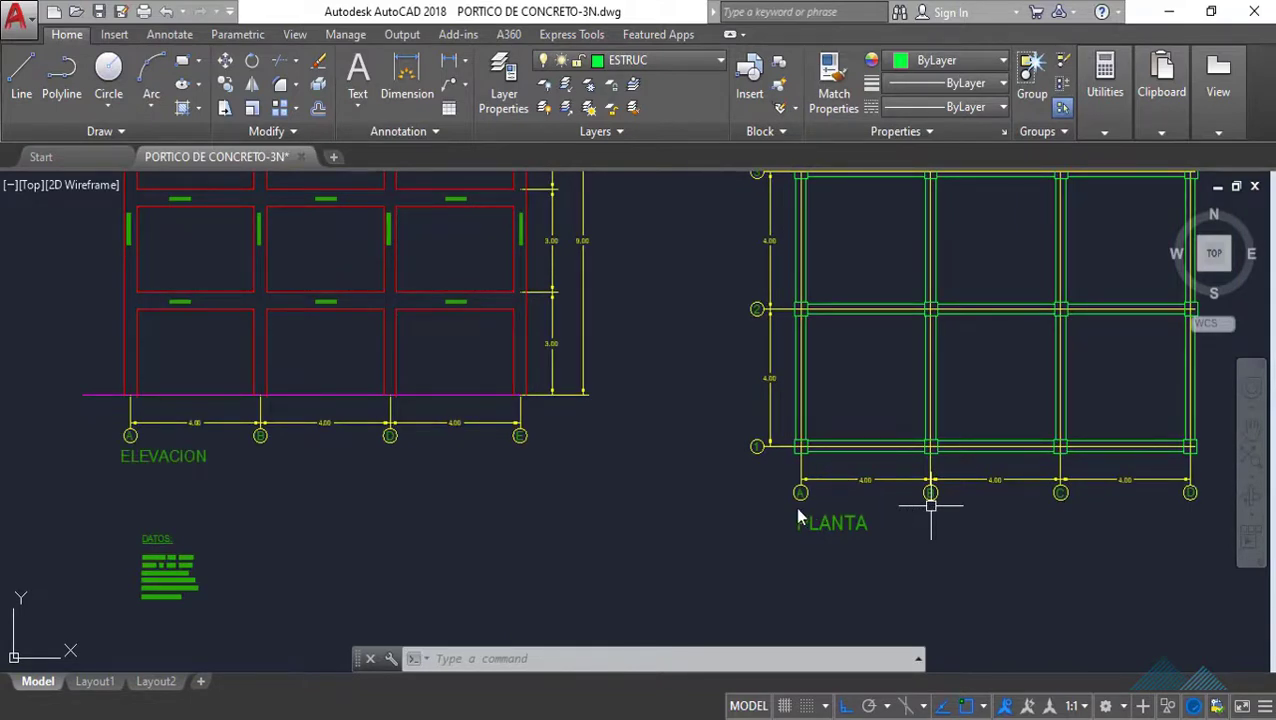
pyautogui.scroll(-2, 824, 468)
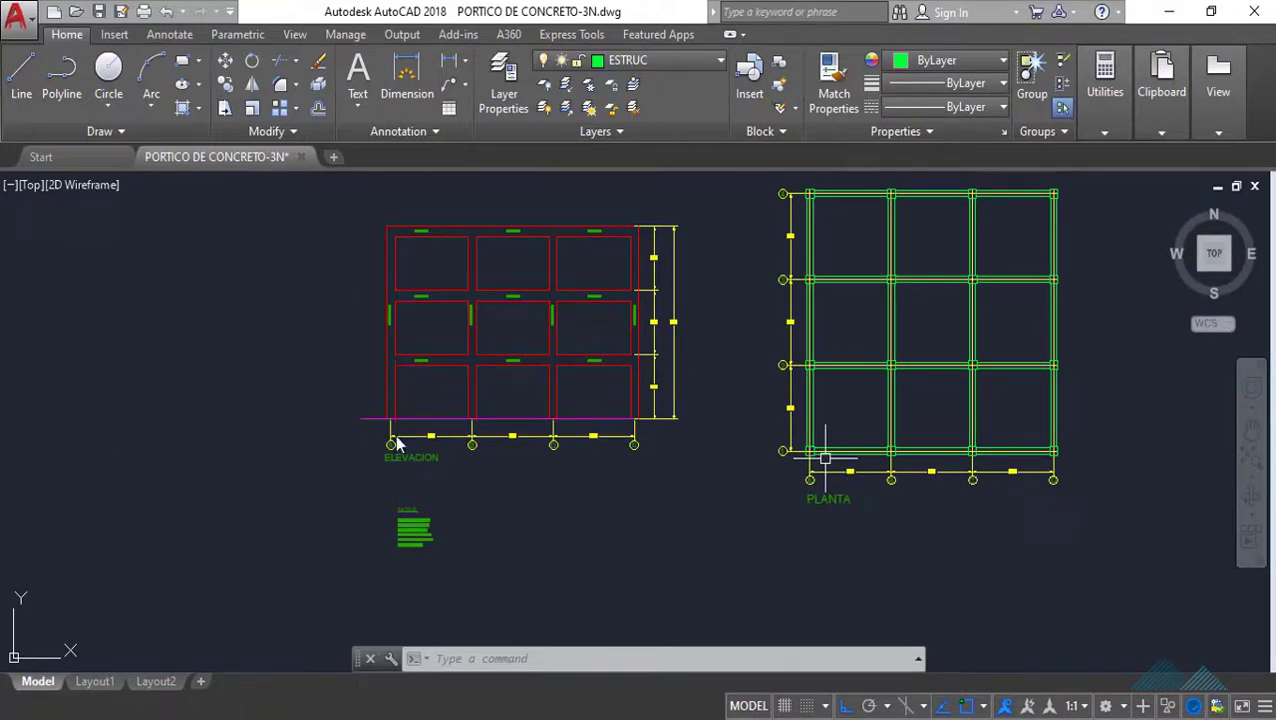
pyautogui.scroll(2, 896, 492)
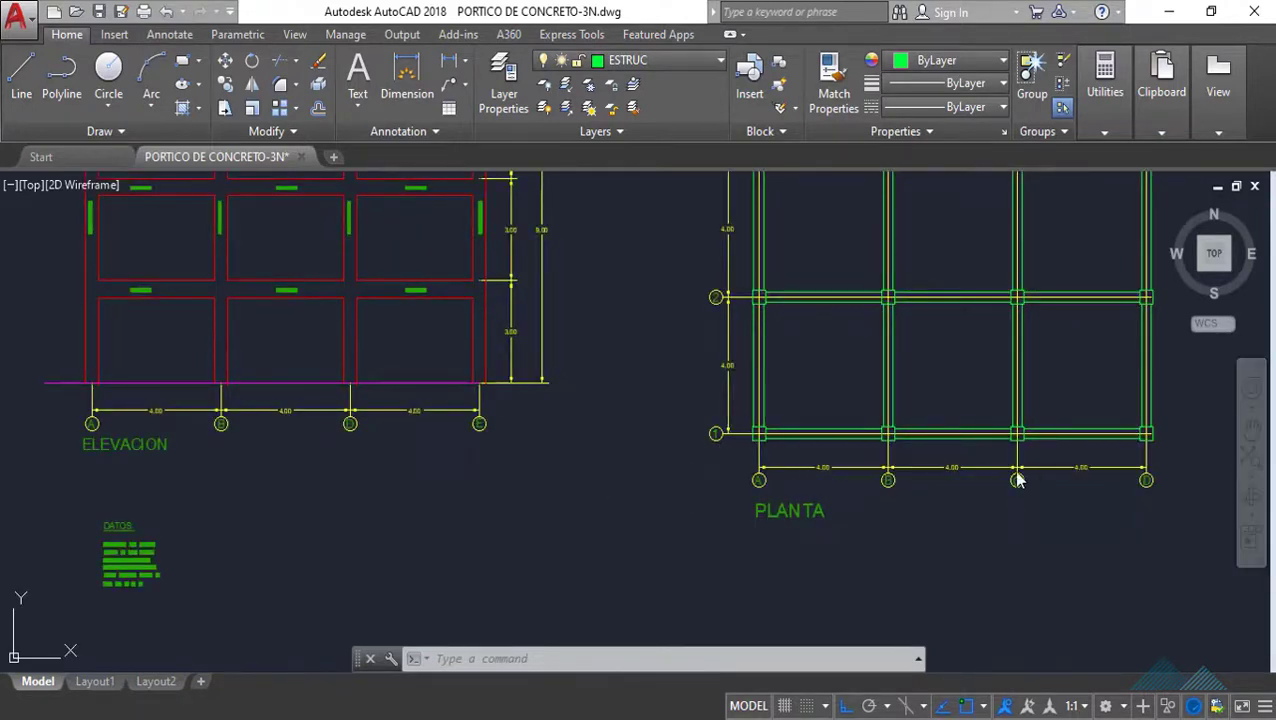
pyautogui.scroll(-2, 676, 488)
pyautogui.scroll(2, 314, 405)
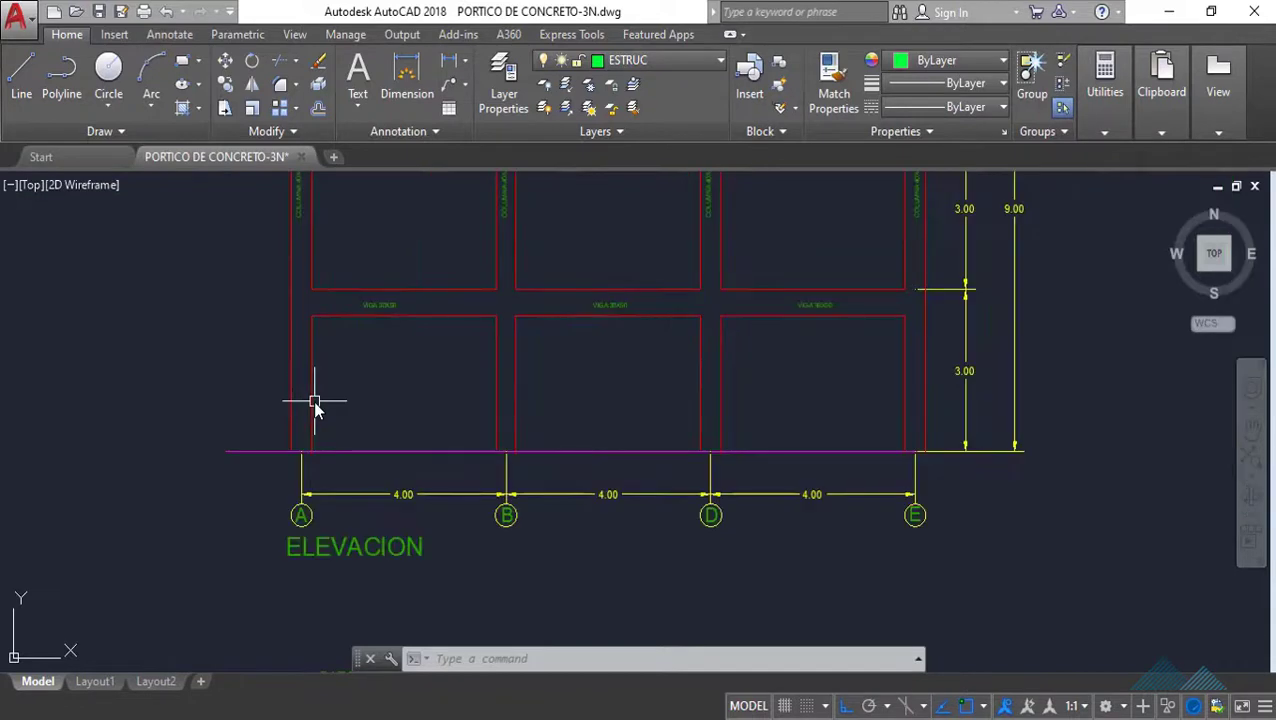
pyautogui.scroll(1, 312, 284)
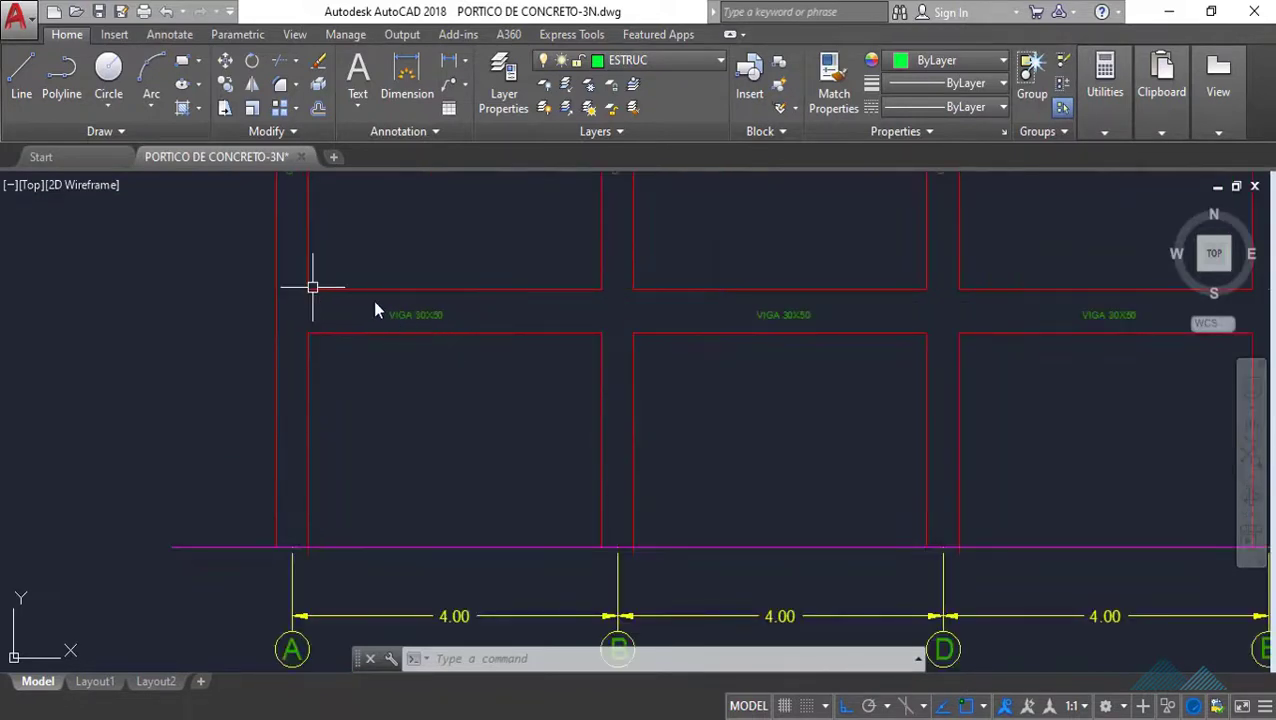
pyautogui.scroll(-2, 453, 352)
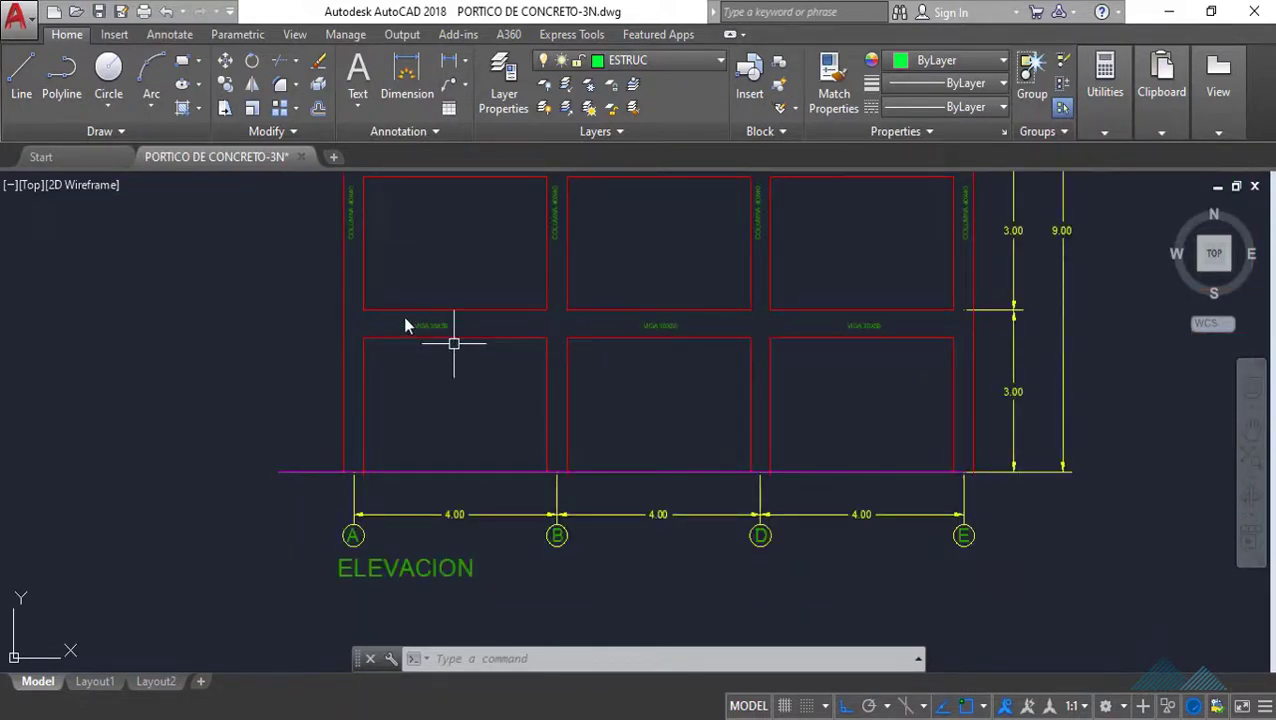
pyautogui.scroll(2, 436, 328)
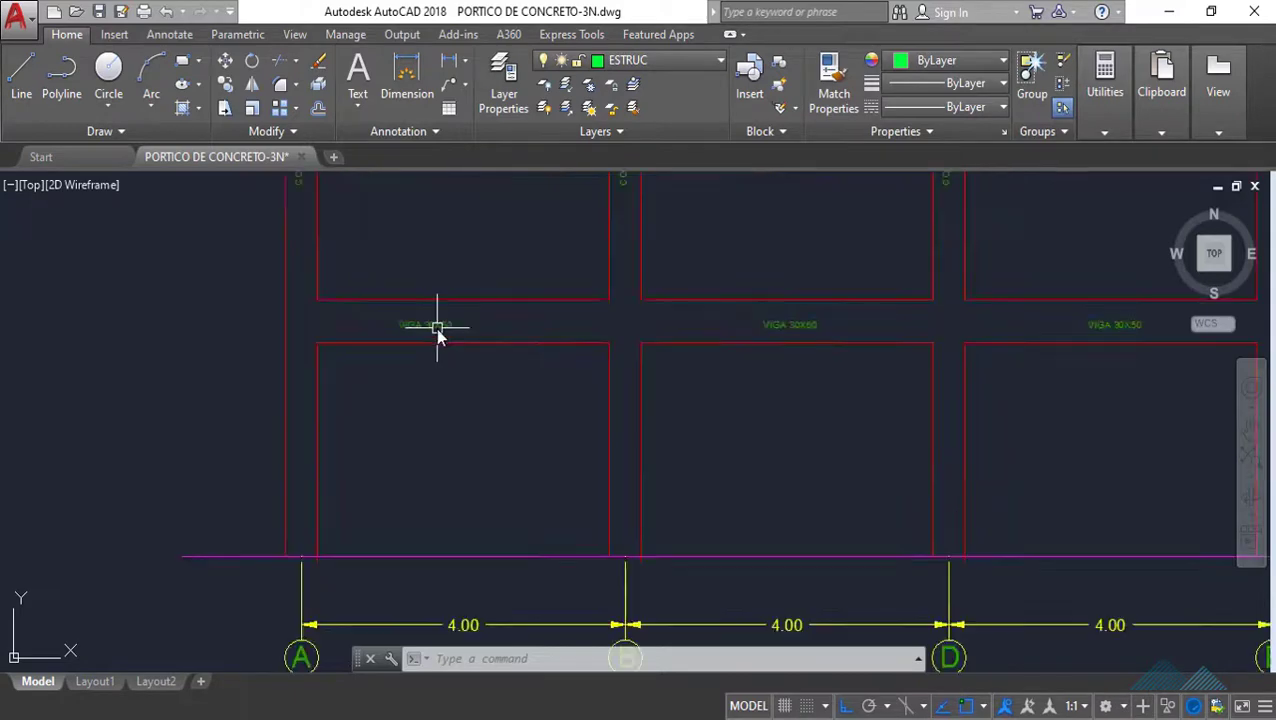
pyautogui.scroll(-2, 465, 340)
pyautogui.scroll(-2, 455, 335)
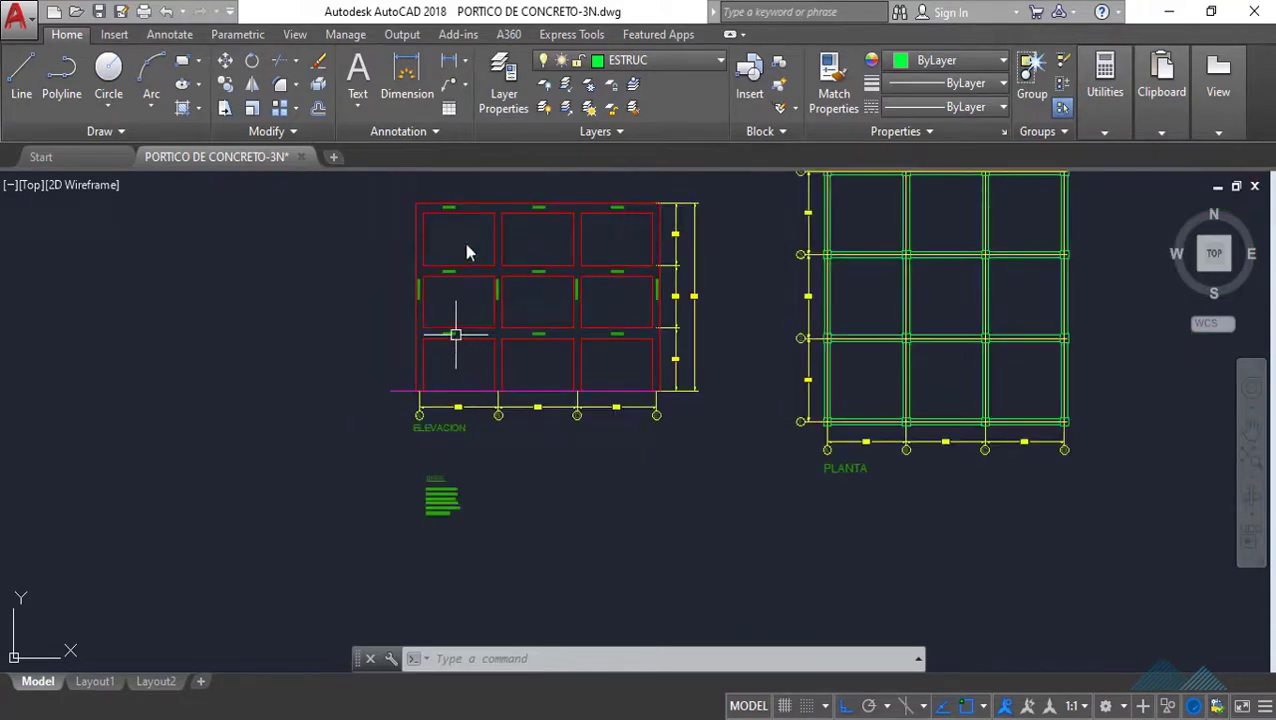
pyautogui.scroll(3, 608, 344)
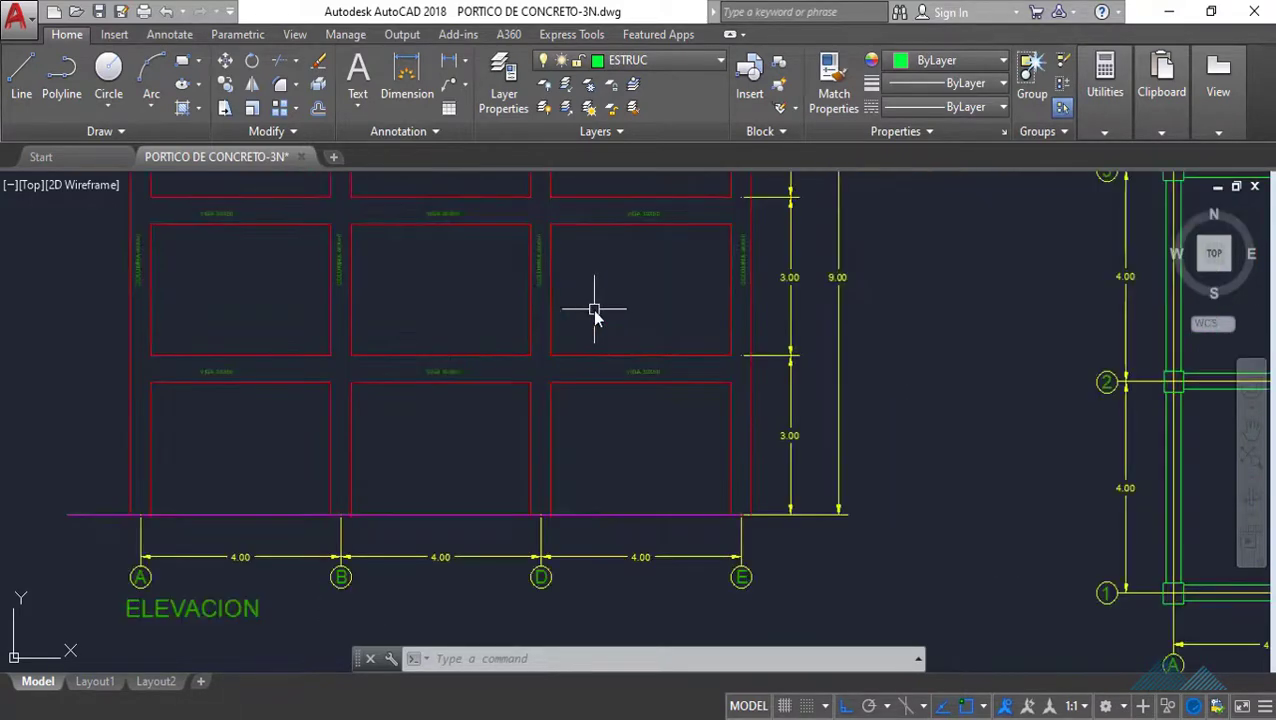
pyautogui.scroll(-2, 594, 313)
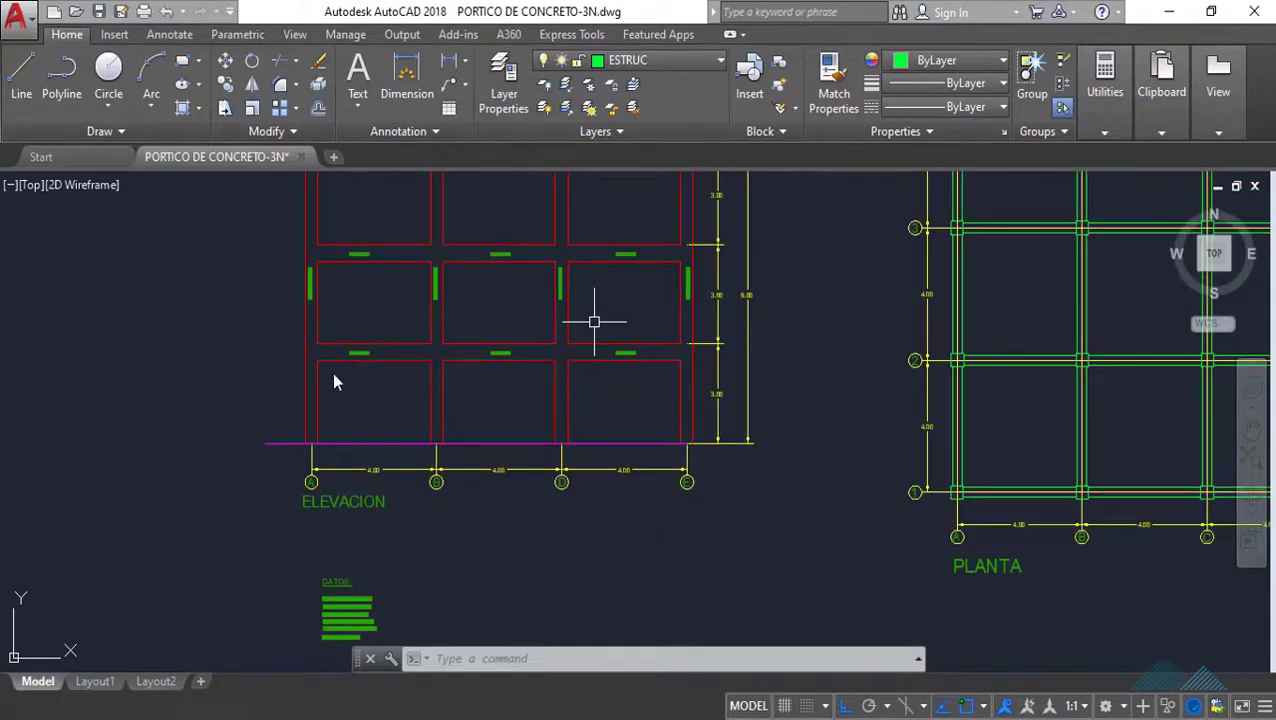
pyautogui.scroll(-2, 594, 321)
pyautogui.scroll(3, 490, 379)
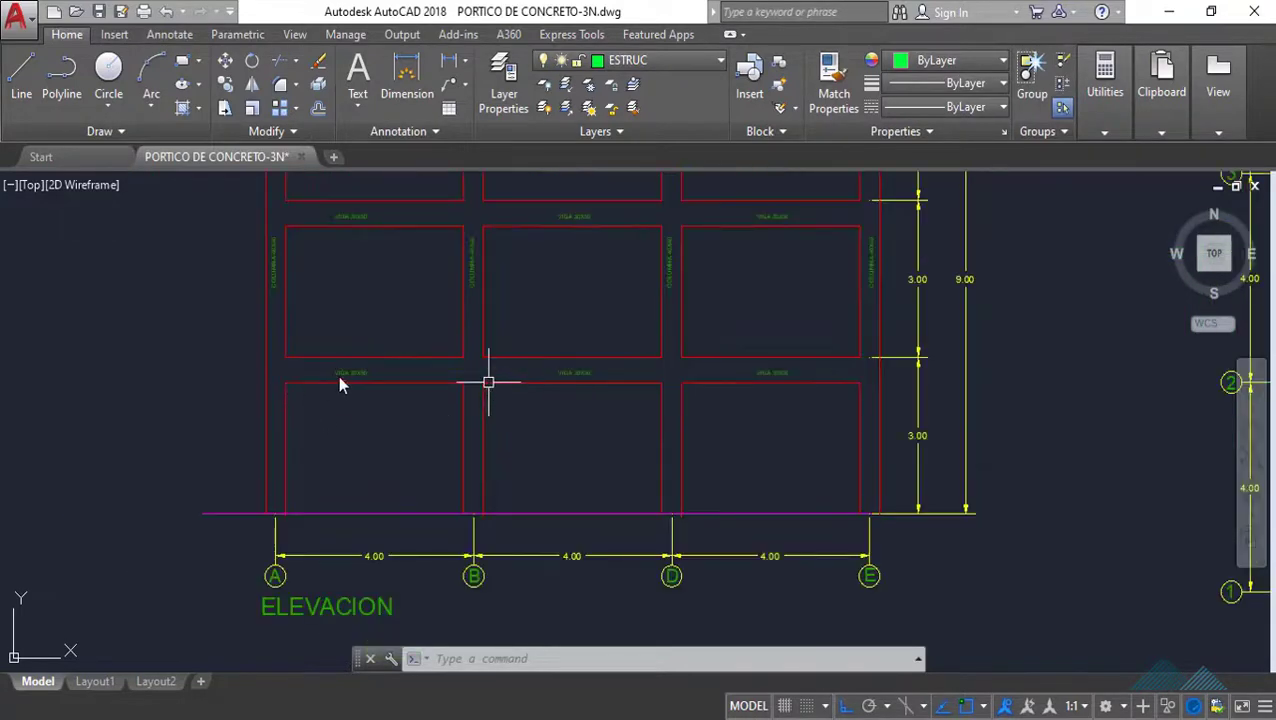
pyautogui.scroll(2, 341, 347)
pyautogui.scroll(-2, 355, 370)
pyautogui.scroll(2, 270, 262)
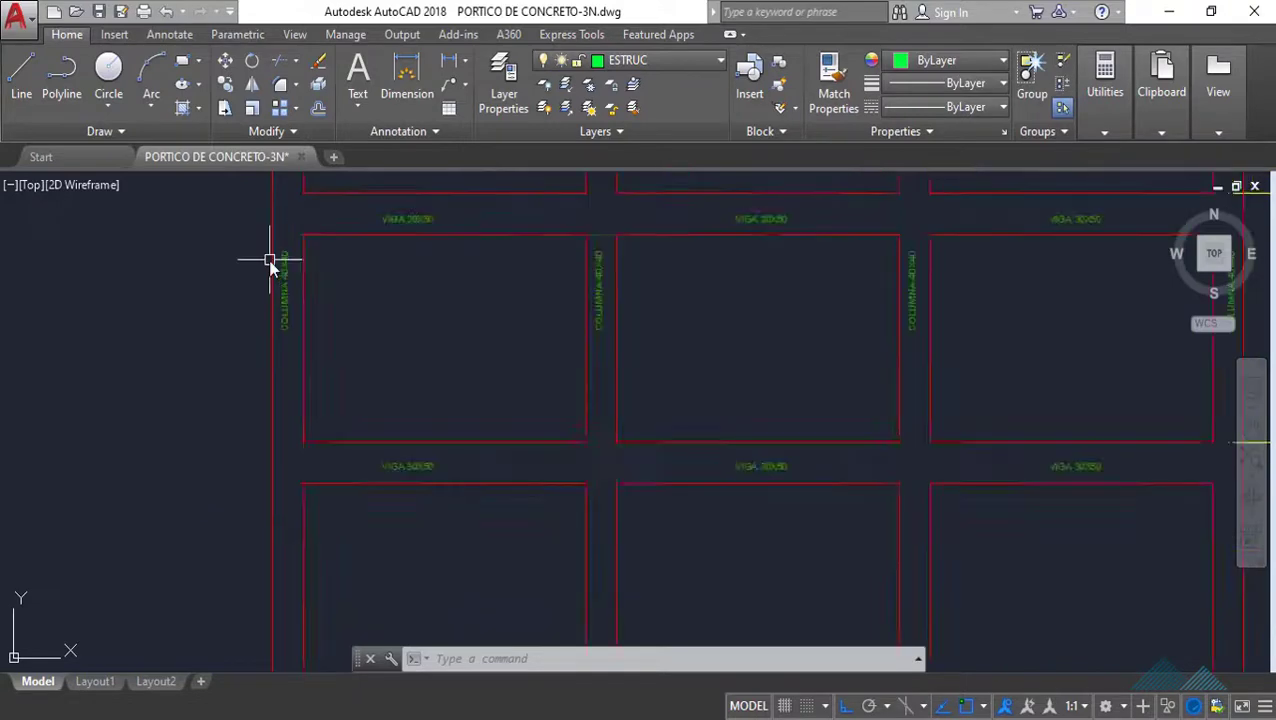
pyautogui.scroll(2, 269, 260)
pyautogui.scroll(-4, 300, 280)
pyautogui.scroll(-2, 342, 300)
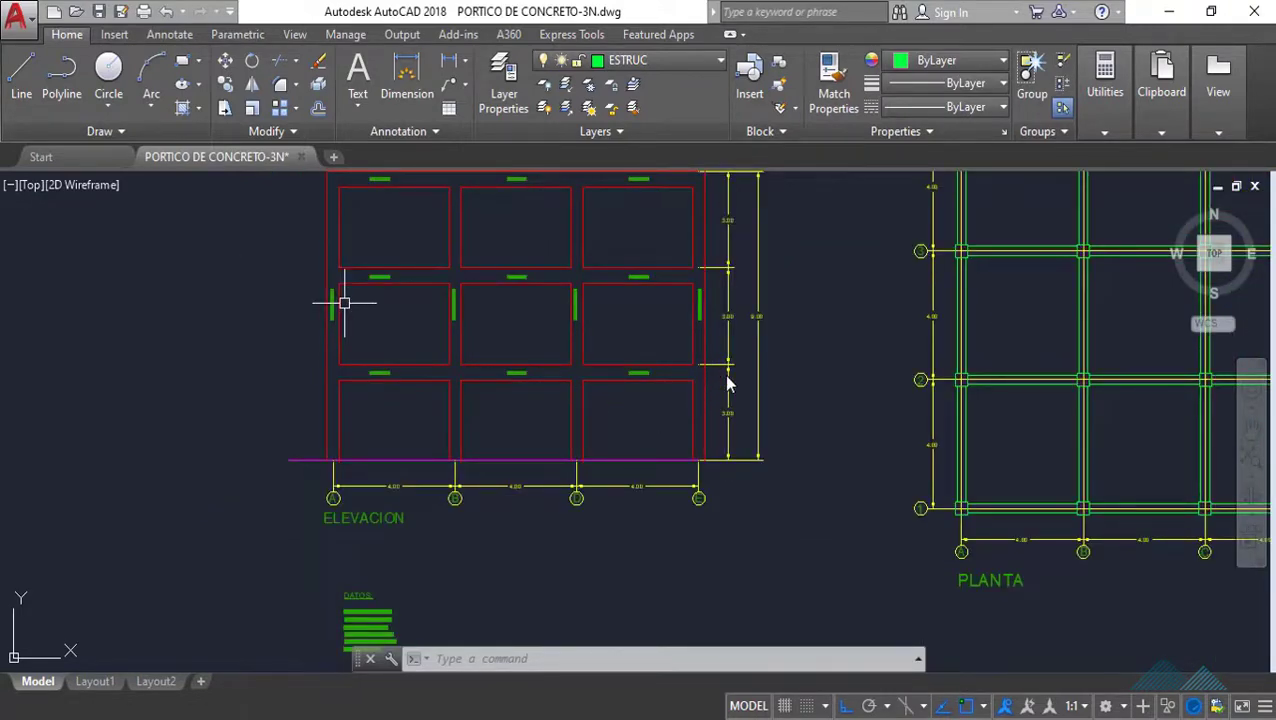
pyautogui.scroll(4, 716, 368)
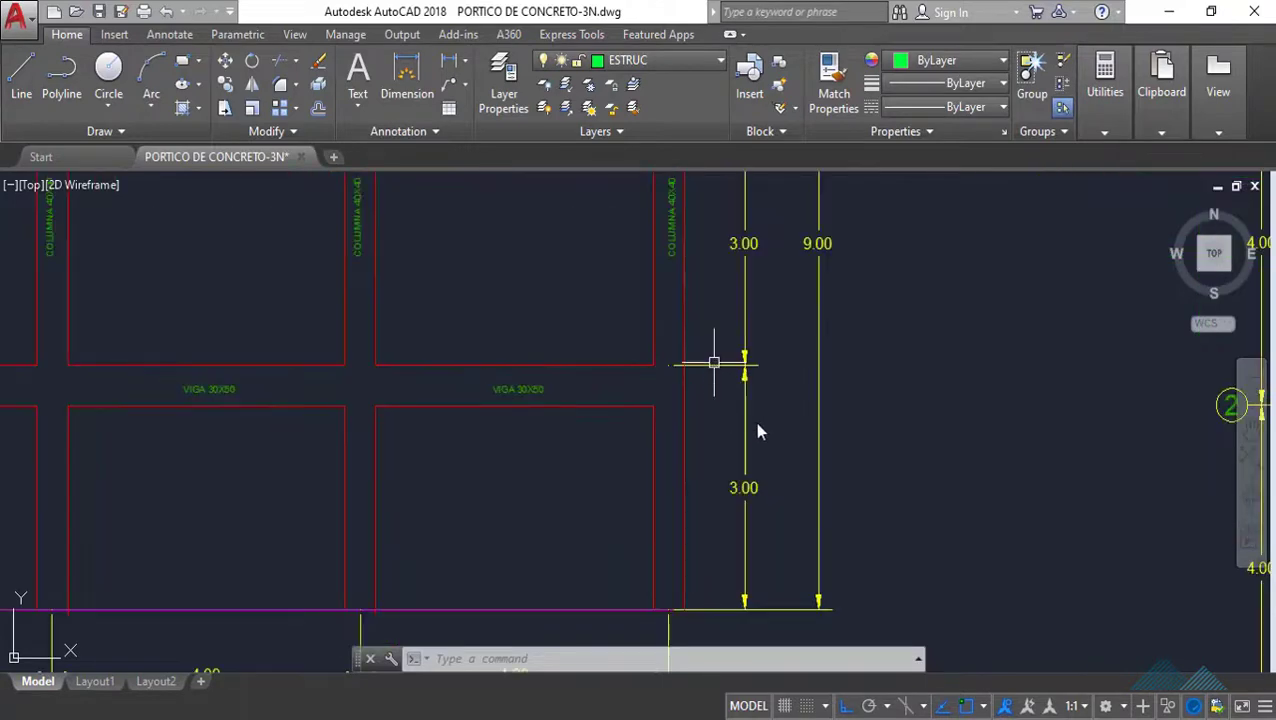
pyautogui.scroll(-3, 714, 365)
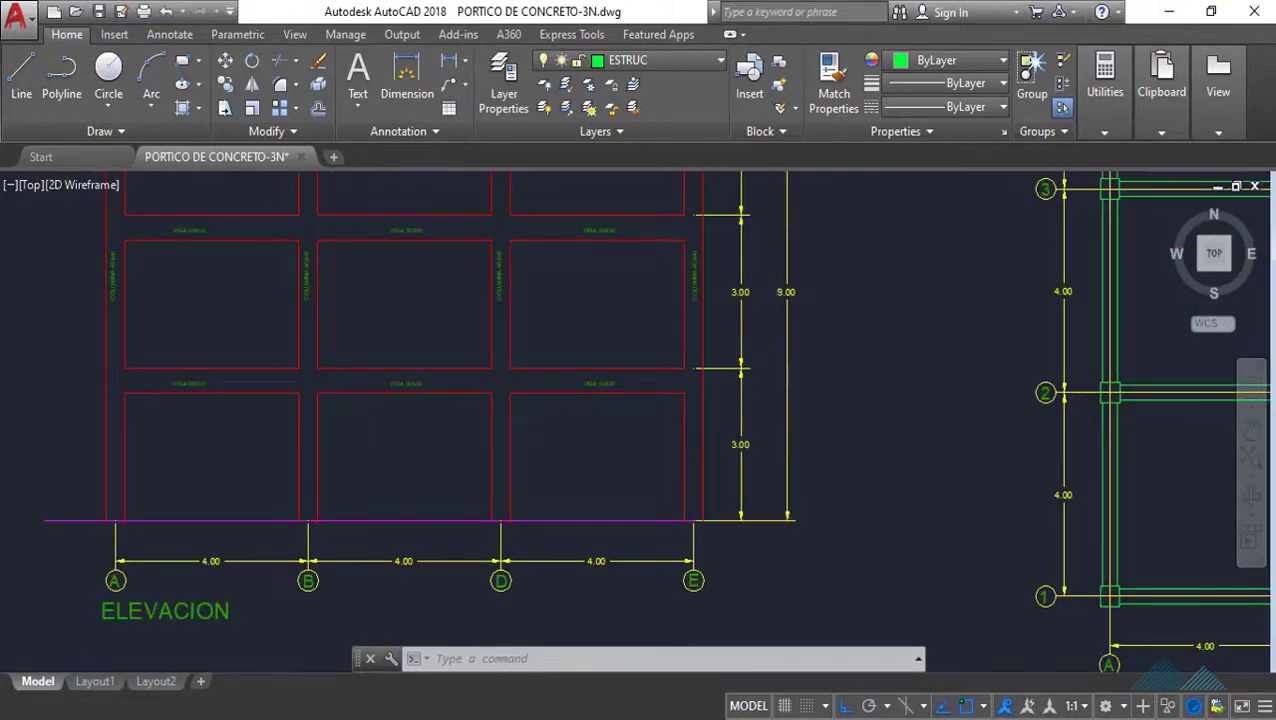
pyautogui.scroll(-4, 813, 241)
pyautogui.scroll(4, 813, 241)
pyautogui.scroll(-4, 788, 270)
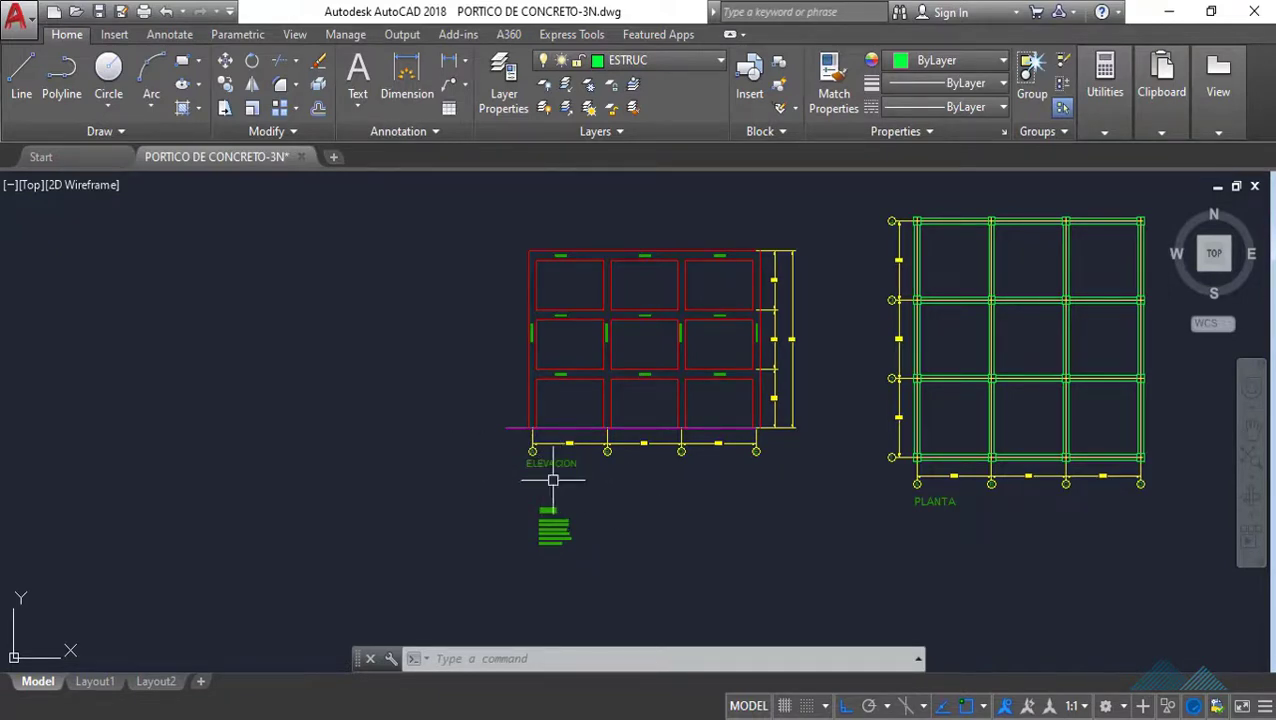
pyautogui.scroll(4, 558, 550)
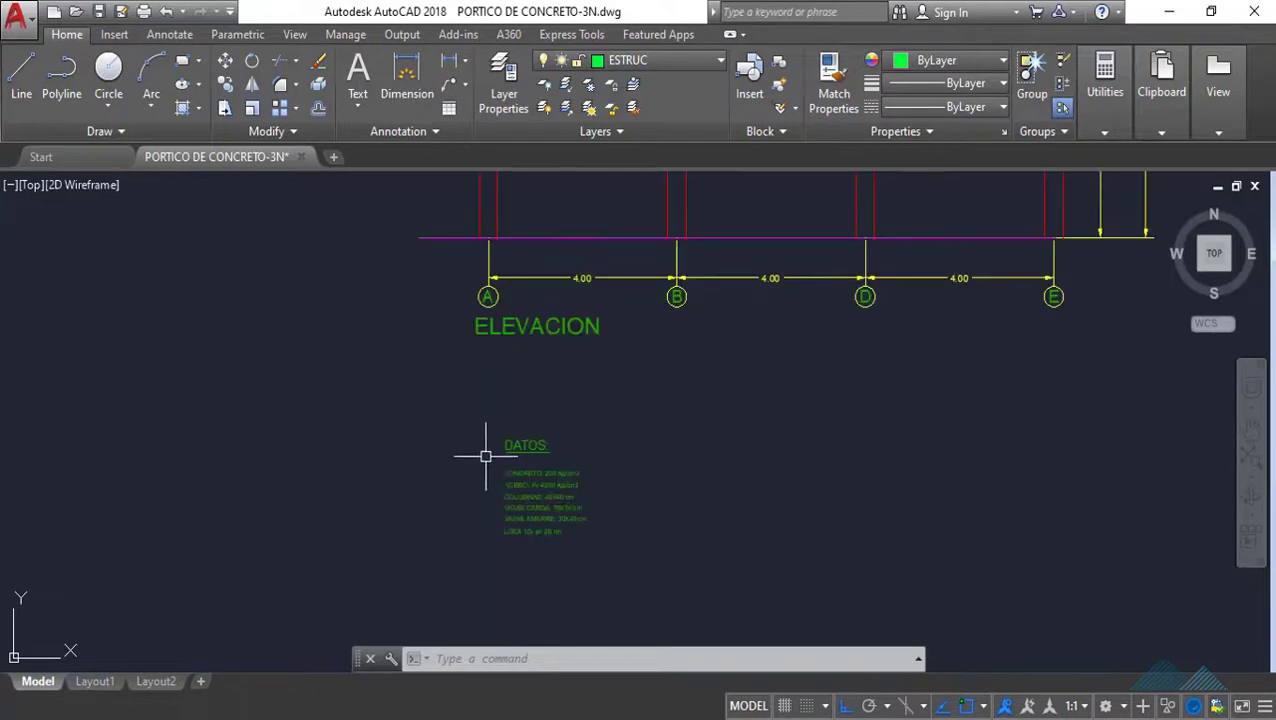
pyautogui.scroll(4, 470, 458)
pyautogui.scroll(-4, 706, 555)
pyautogui.scroll(2, 706, 607)
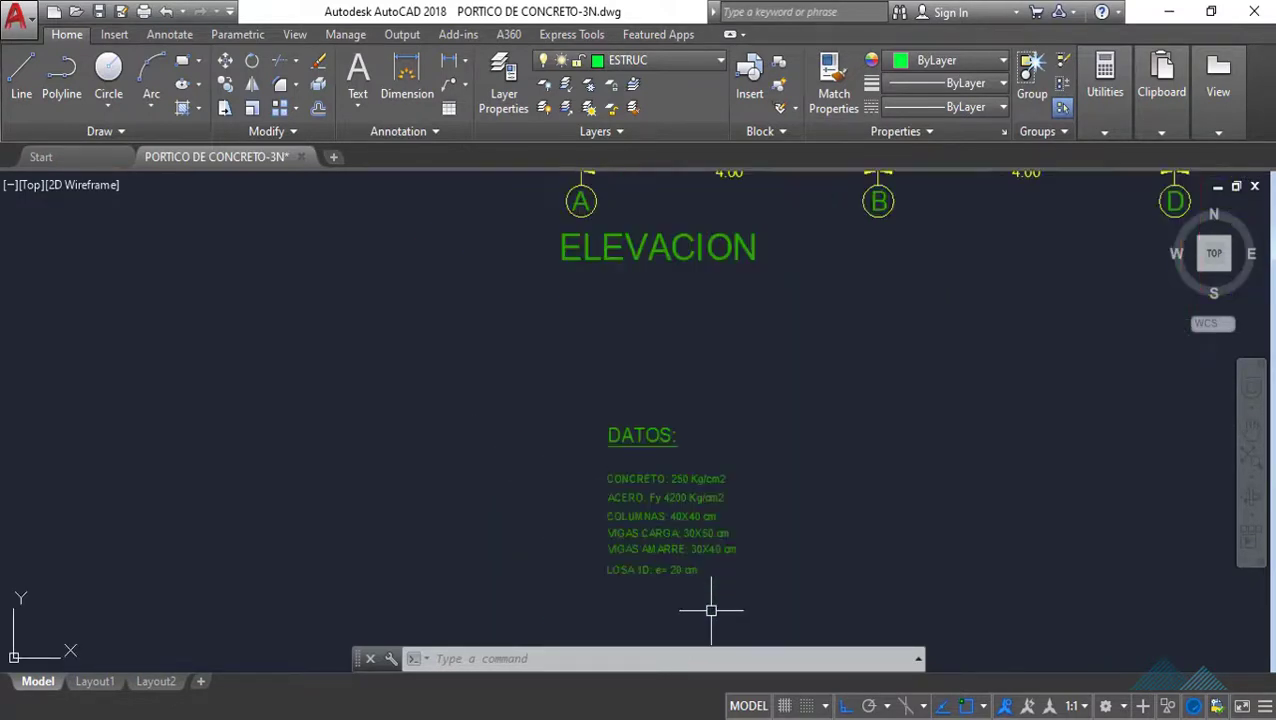
pyautogui.scroll(2, 706, 590)
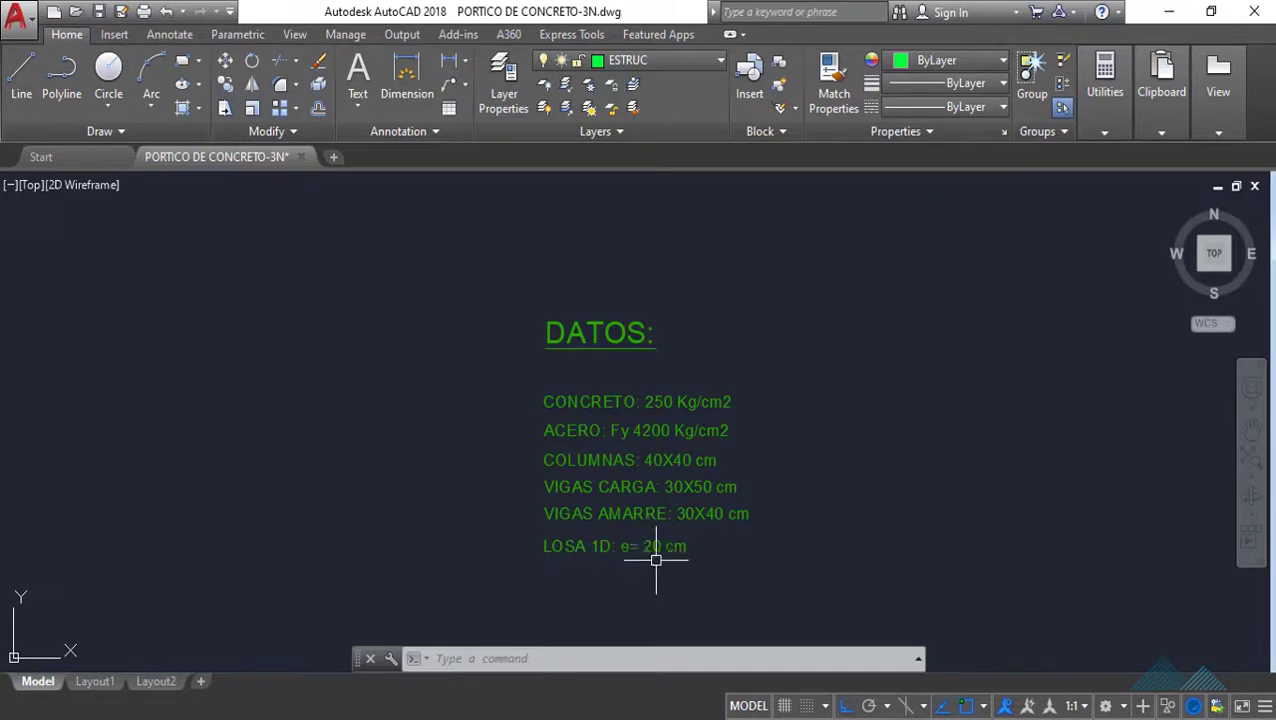
pyautogui.scroll(-2, 656, 558)
pyautogui.scroll(-3, 656, 553)
pyautogui.scroll(-1, 659, 545)
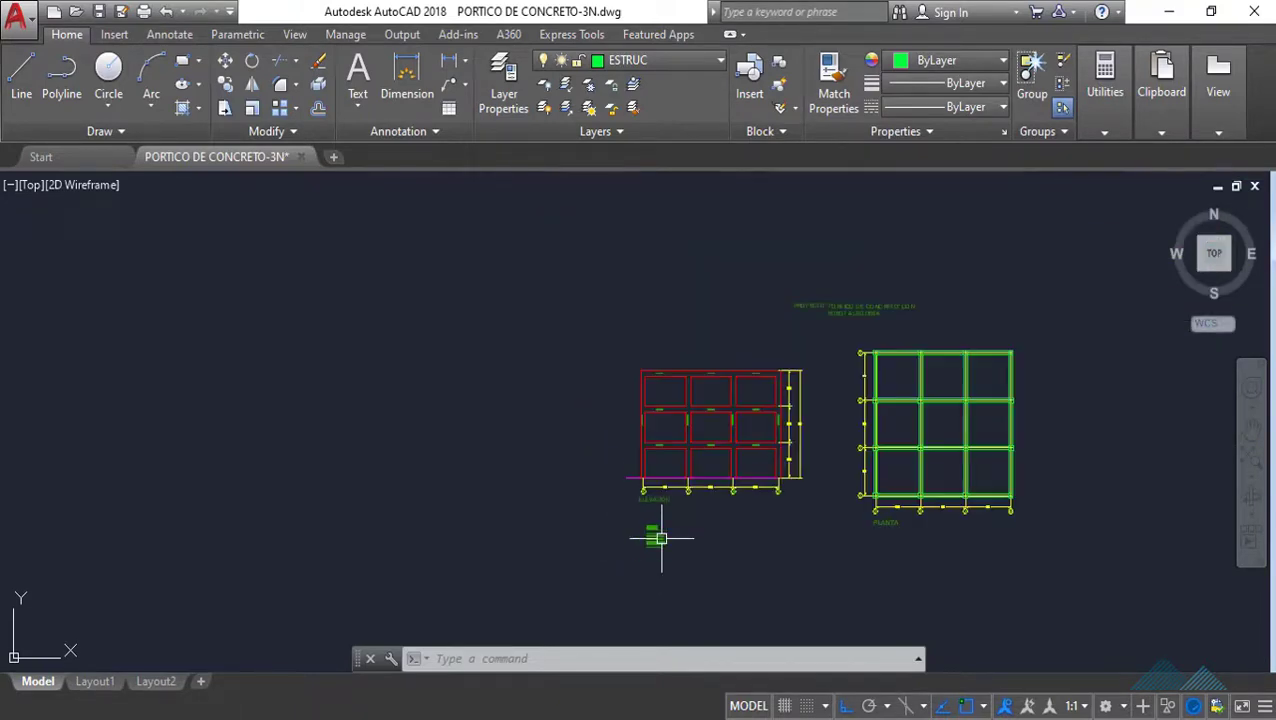
pyautogui.scroll(4, 899, 441)
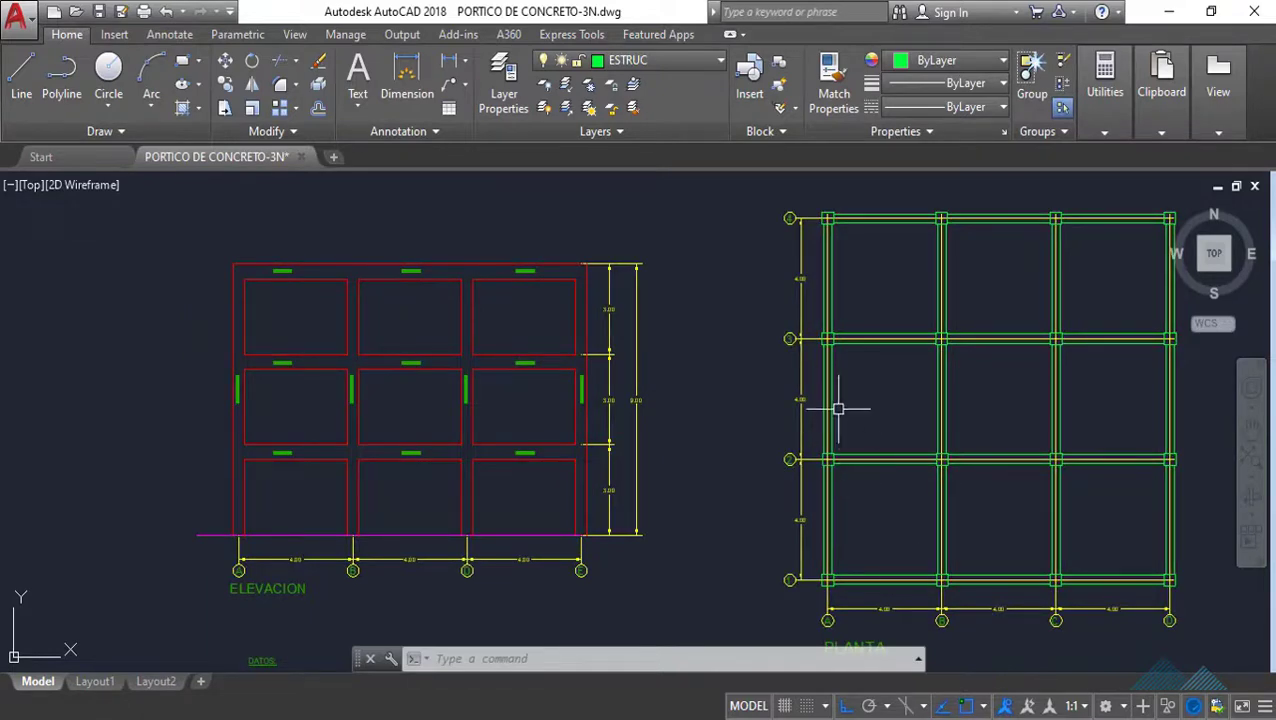
pyautogui.scroll(2, 866, 518)
pyautogui.scroll(2, 852, 509)
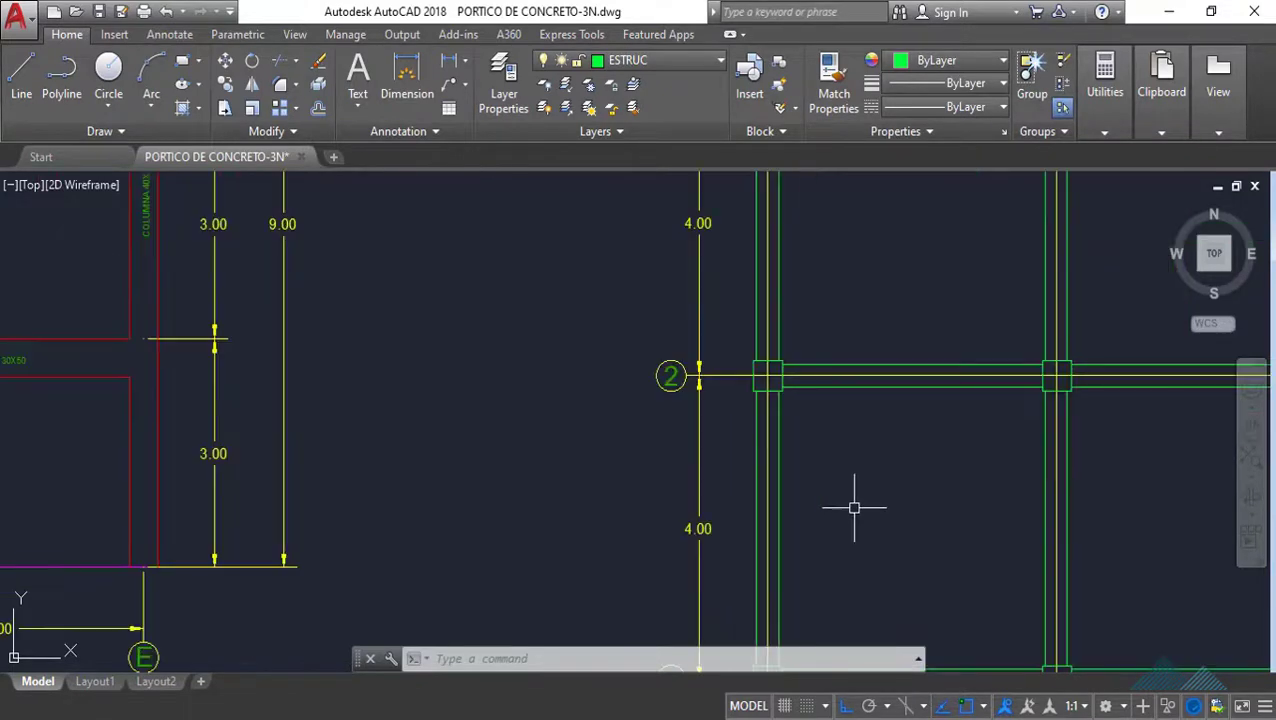
pyautogui.scroll(-3, 852, 509)
pyautogui.scroll(-1, 852, 507)
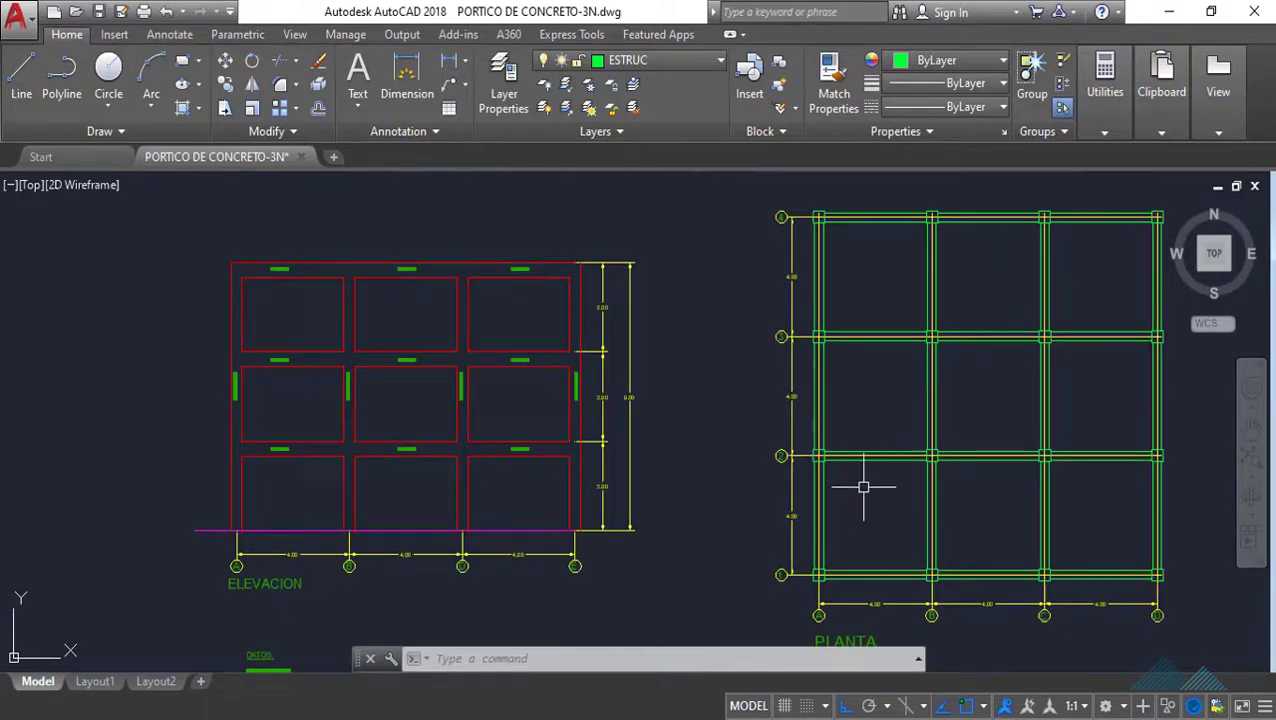
pyautogui.scroll(3, 874, 576)
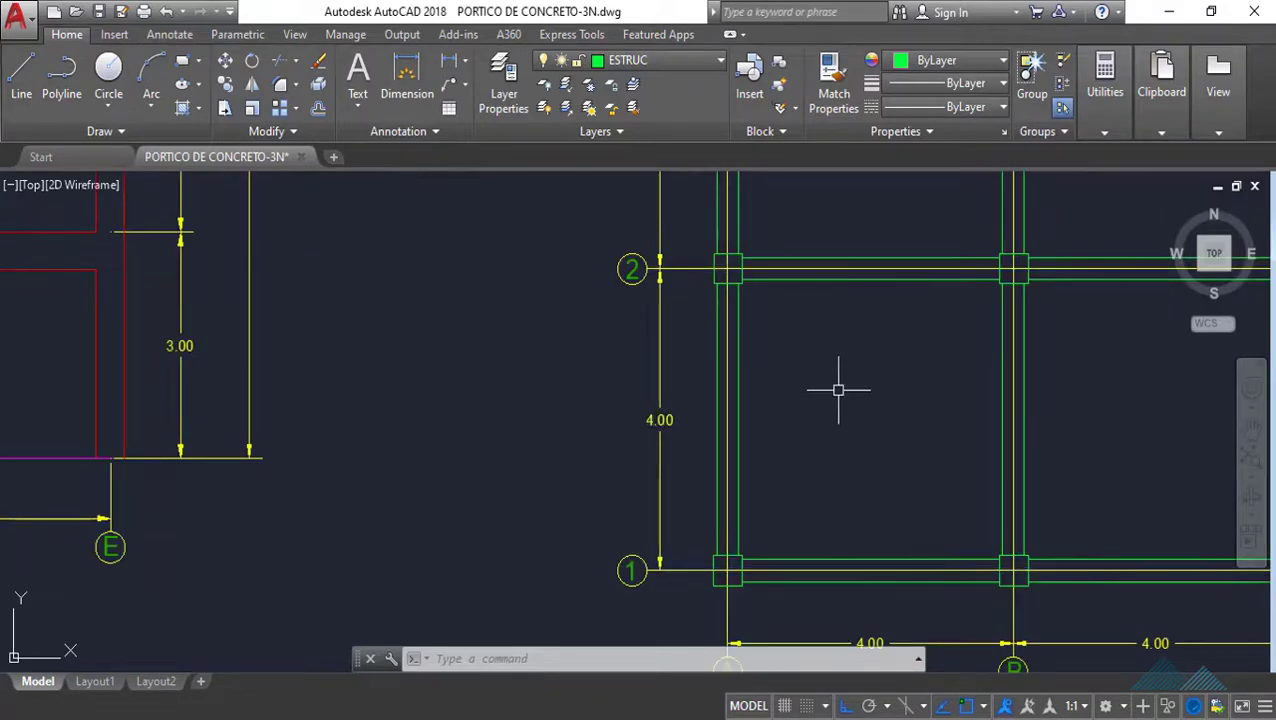
pyautogui.scroll(-4, 832, 440)
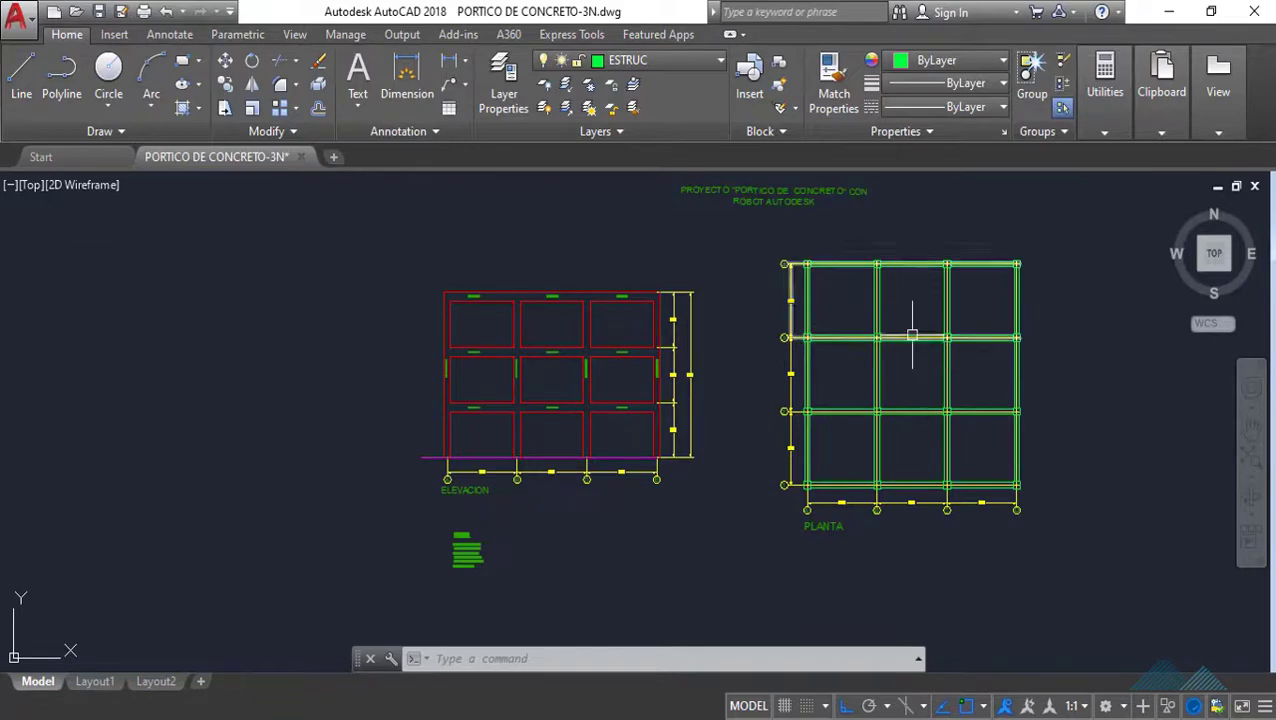
# Step: Review the AutoCAD plan grid, then bring Robot Structural Analysis's start page to the front
pyautogui.scroll(2, 911, 333)
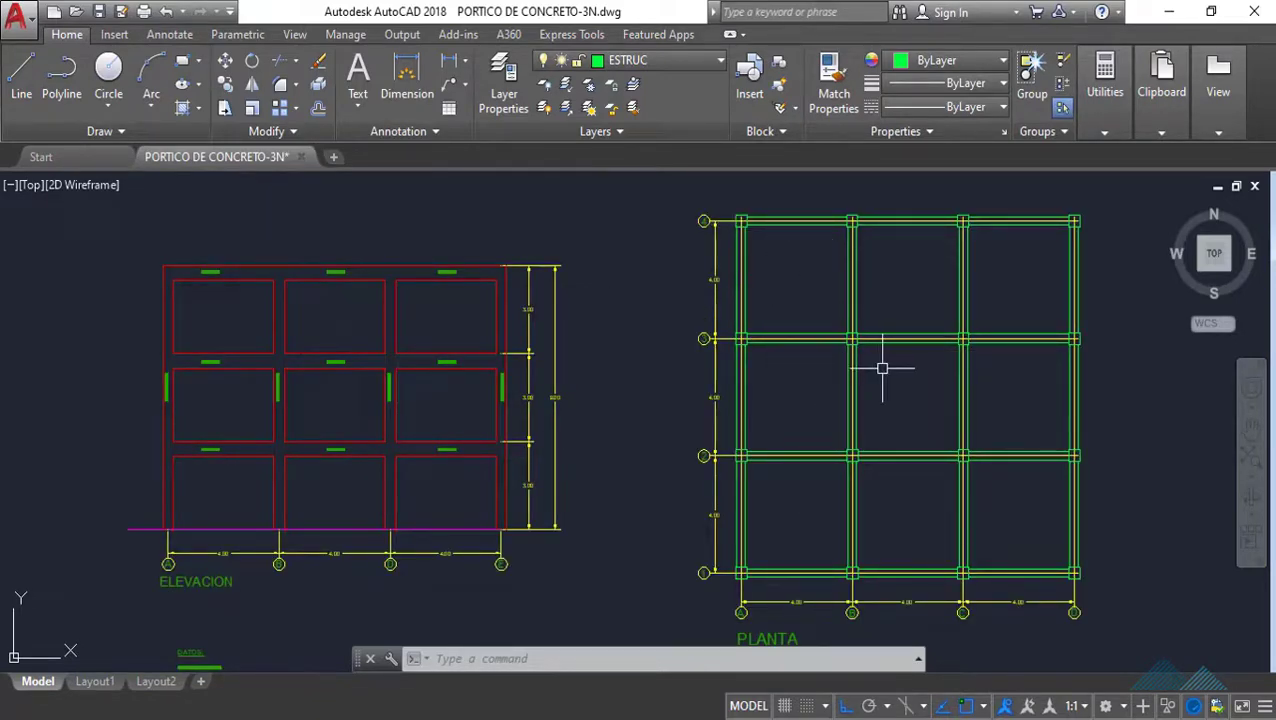
pyautogui.scroll(3, 847, 210)
pyautogui.scroll(3, 845, 208)
pyautogui.scroll(-6, 845, 245)
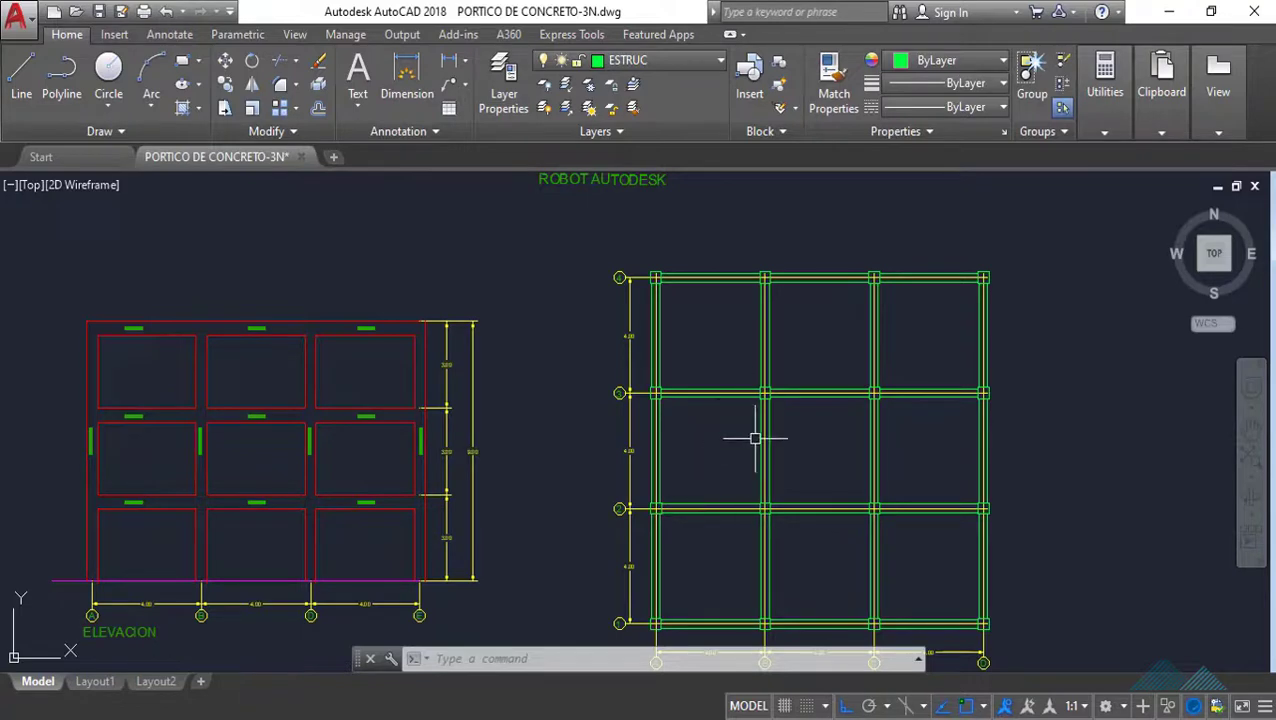
pyautogui.scroll(4, 805, 490)
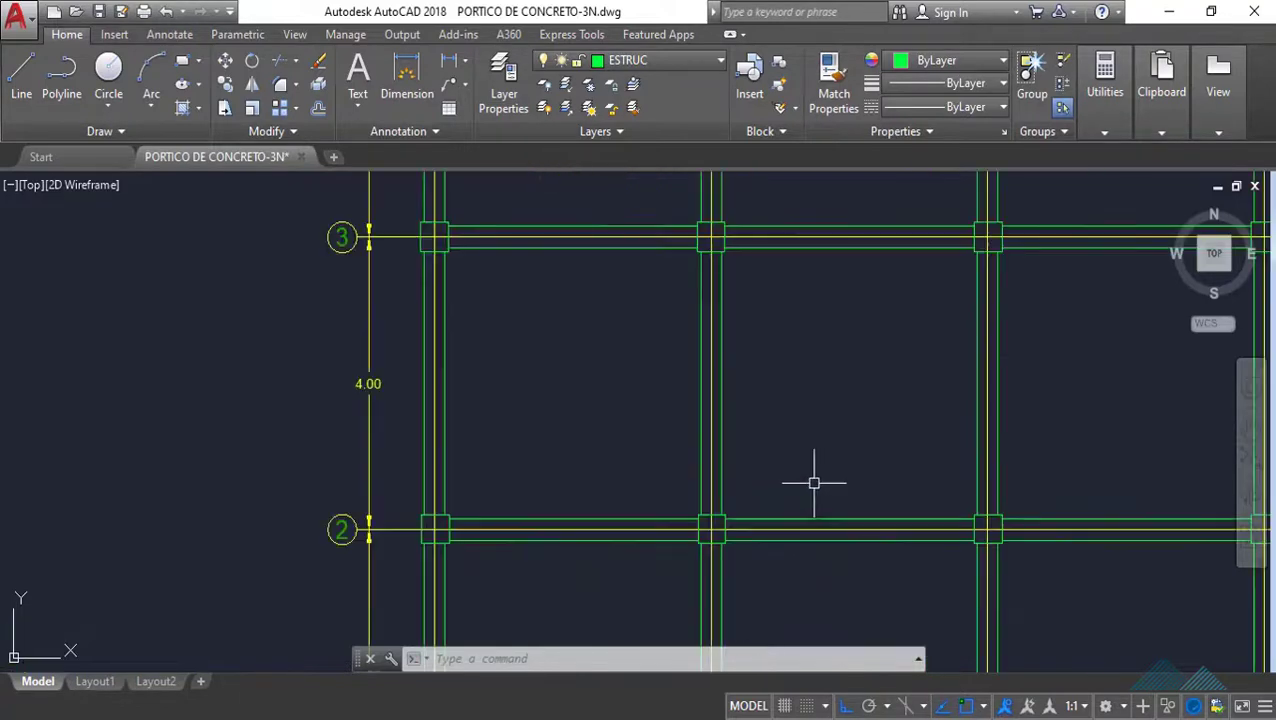
pyautogui.scroll(-2, 790, 412)
pyautogui.scroll(-3, 718, 441)
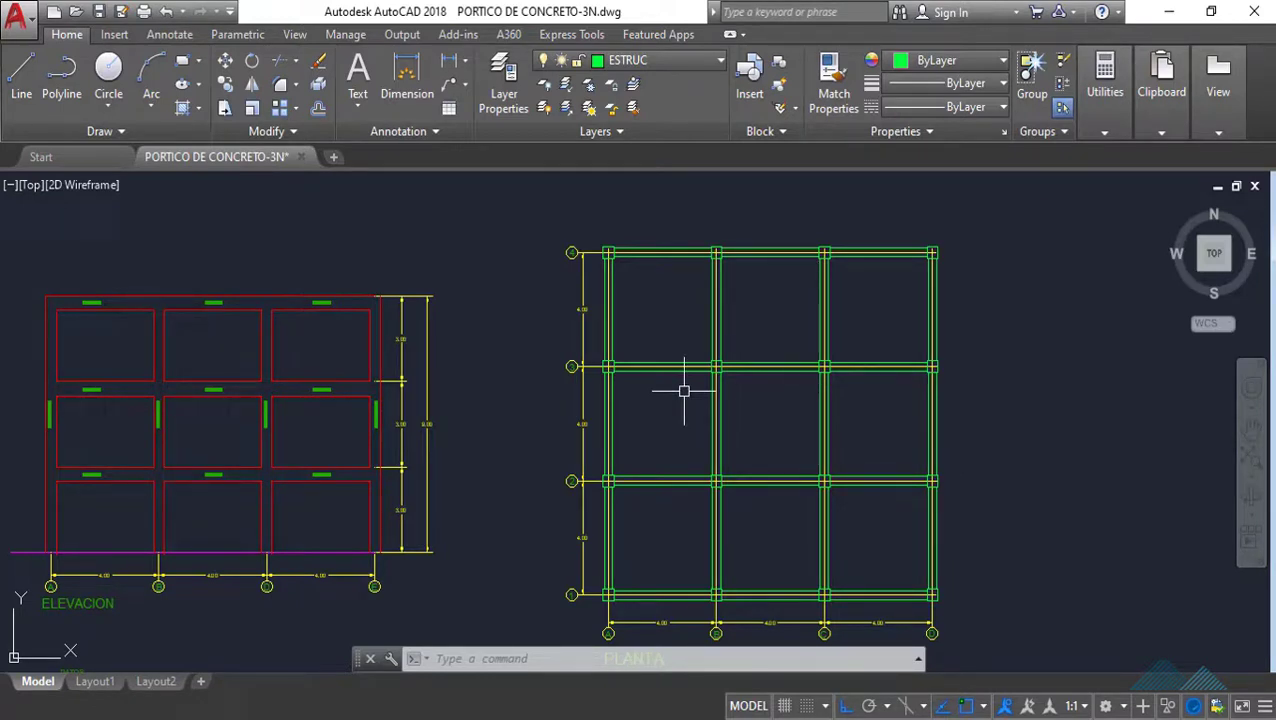
pyautogui.scroll(-4, 766, 372)
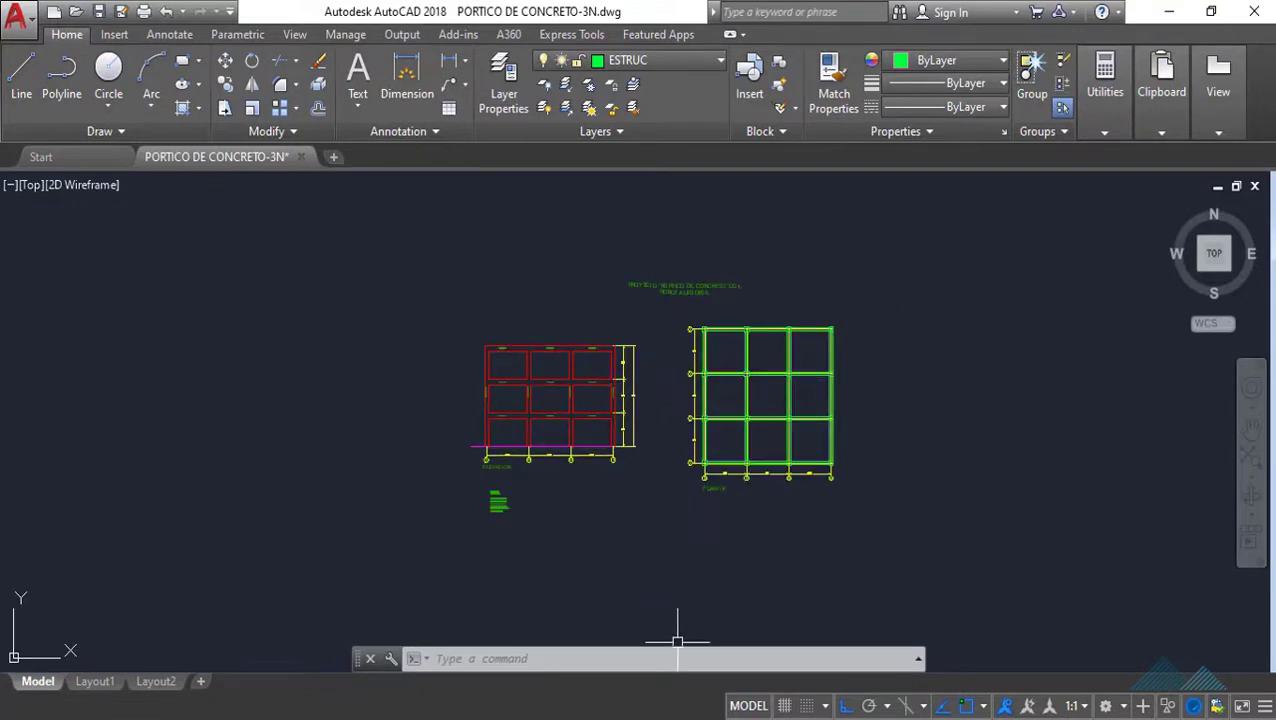
pyautogui.click(722, 680)
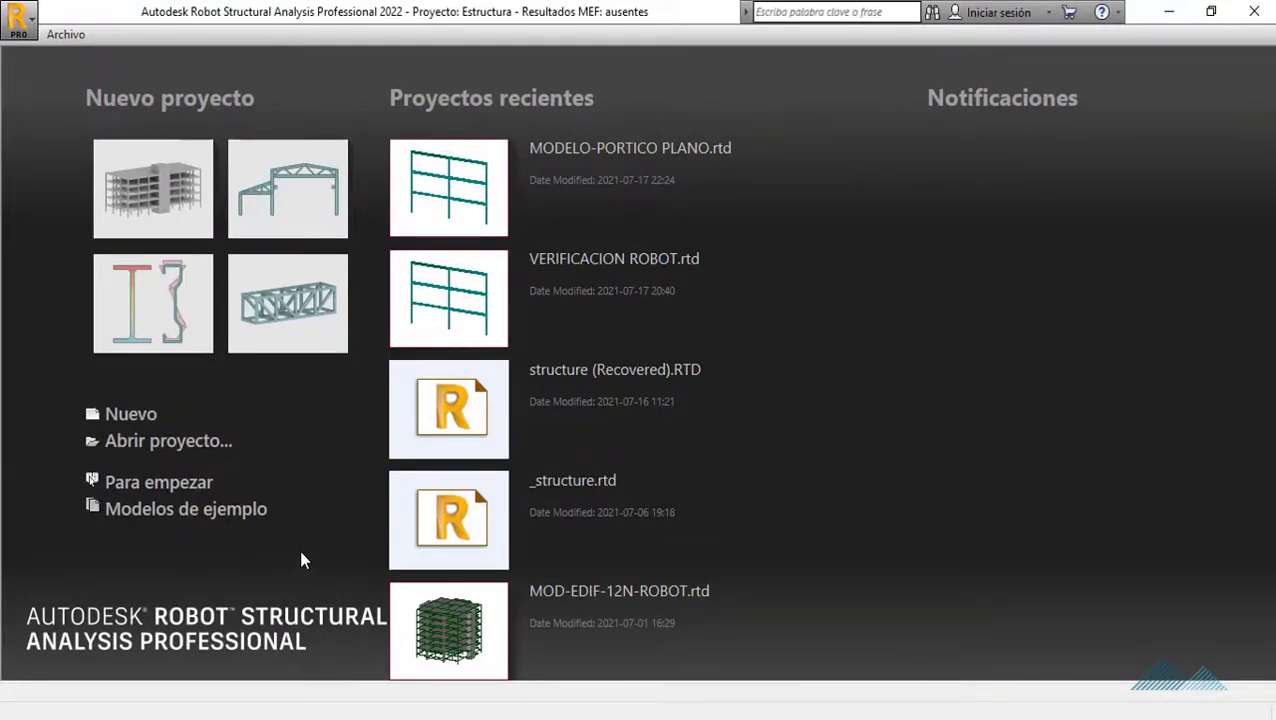
# Step: Start a new Robot project with Nuevo to show the project-type choices
pyautogui.click(131, 414)
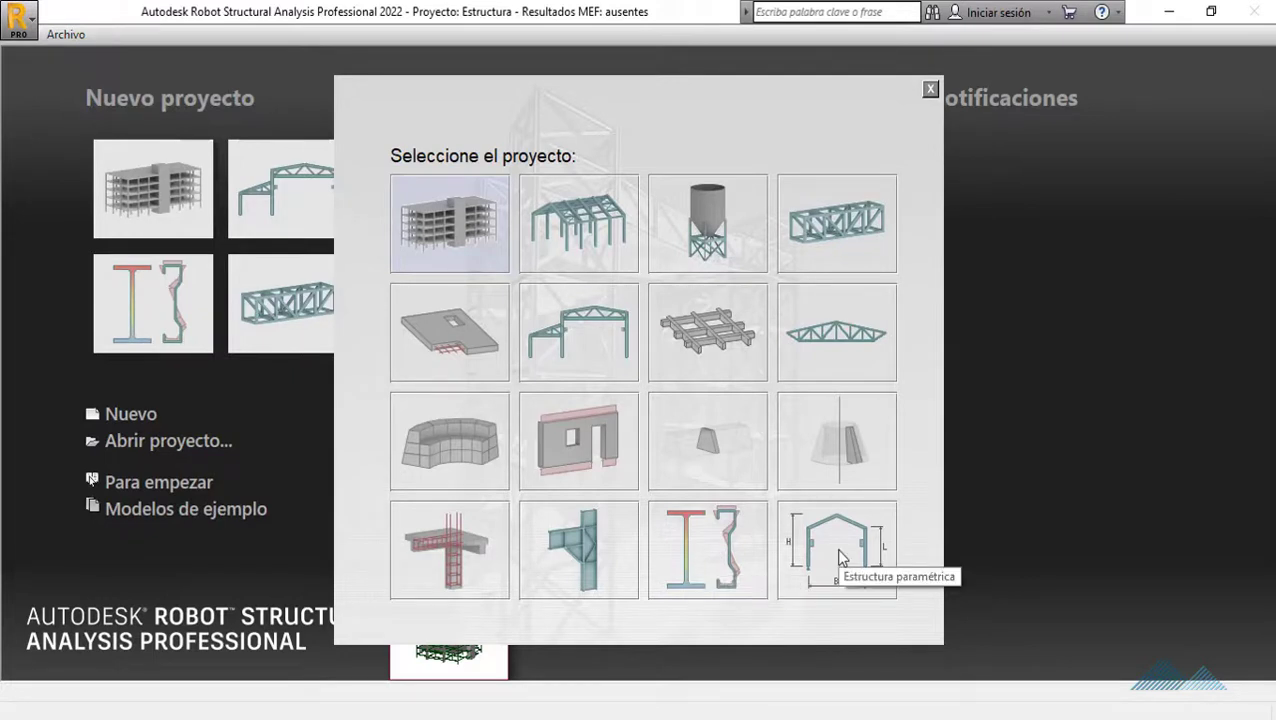
# Step: Create an Edificio project and dismiss the ¿Sabe qué...? tip
pyautogui.click(476, 228)
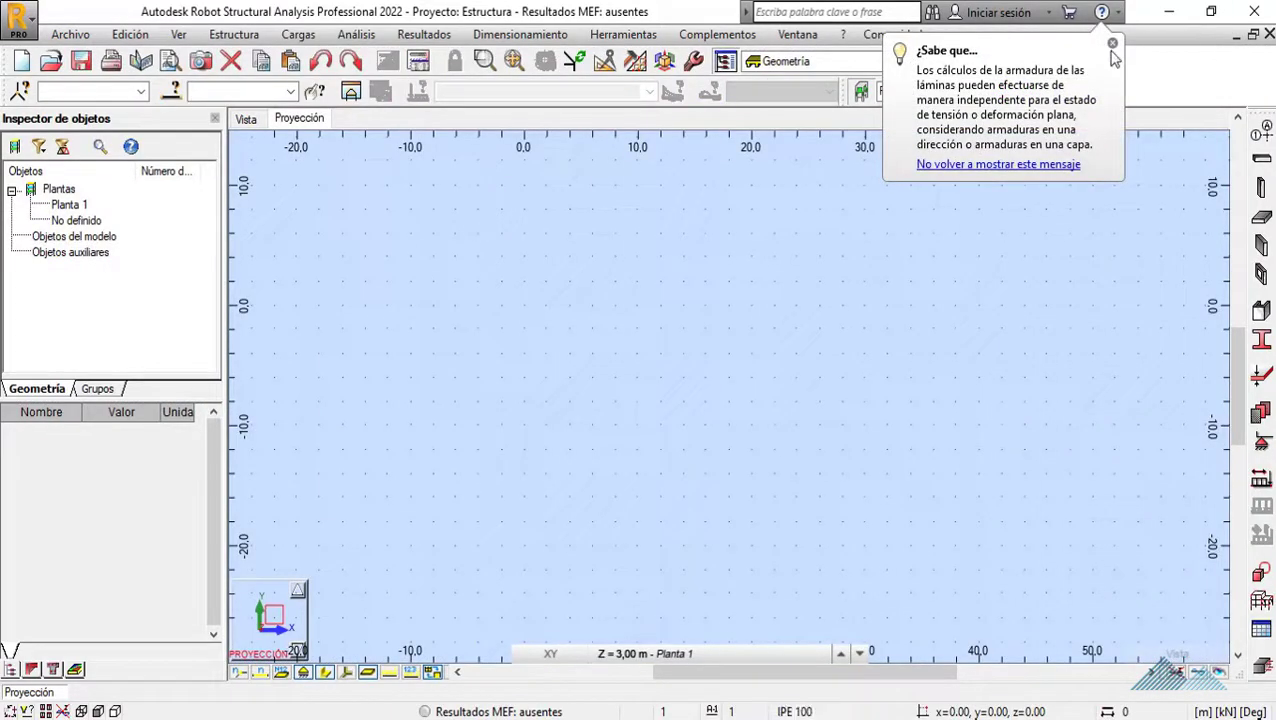
pyautogui.click(1112, 45)
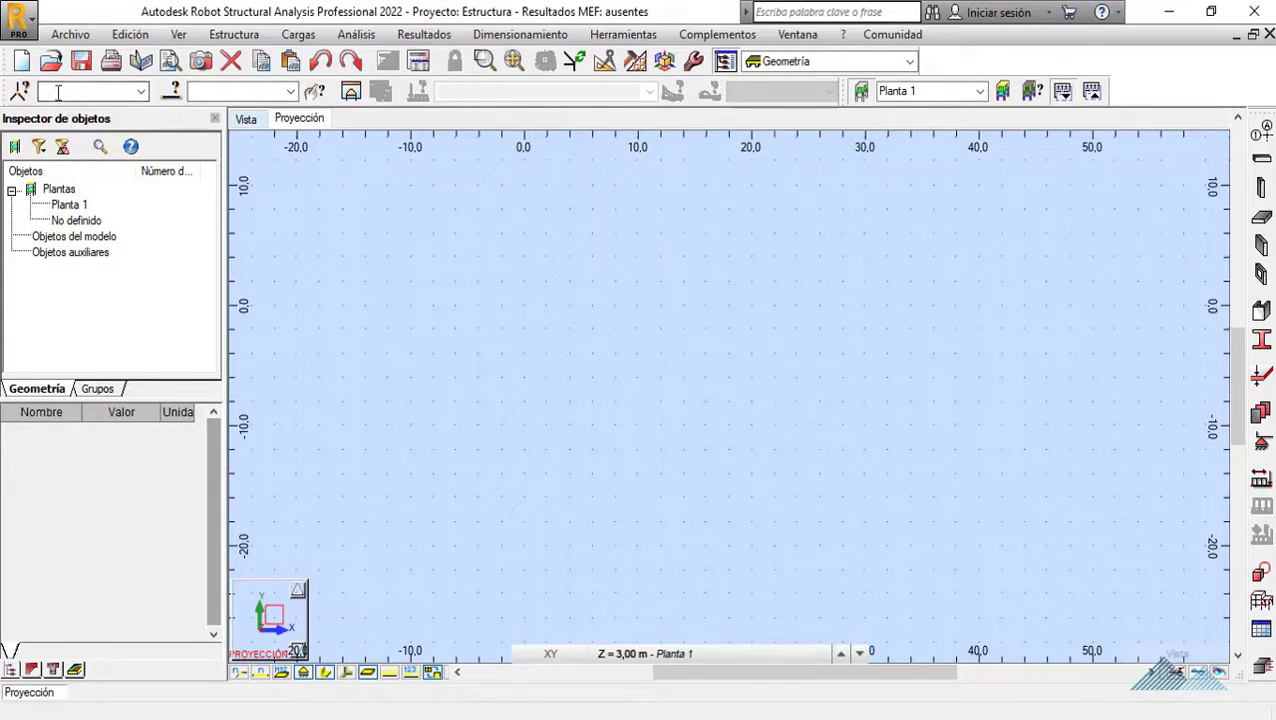
pyautogui.click(143, 91)
pyautogui.click(143, 91)
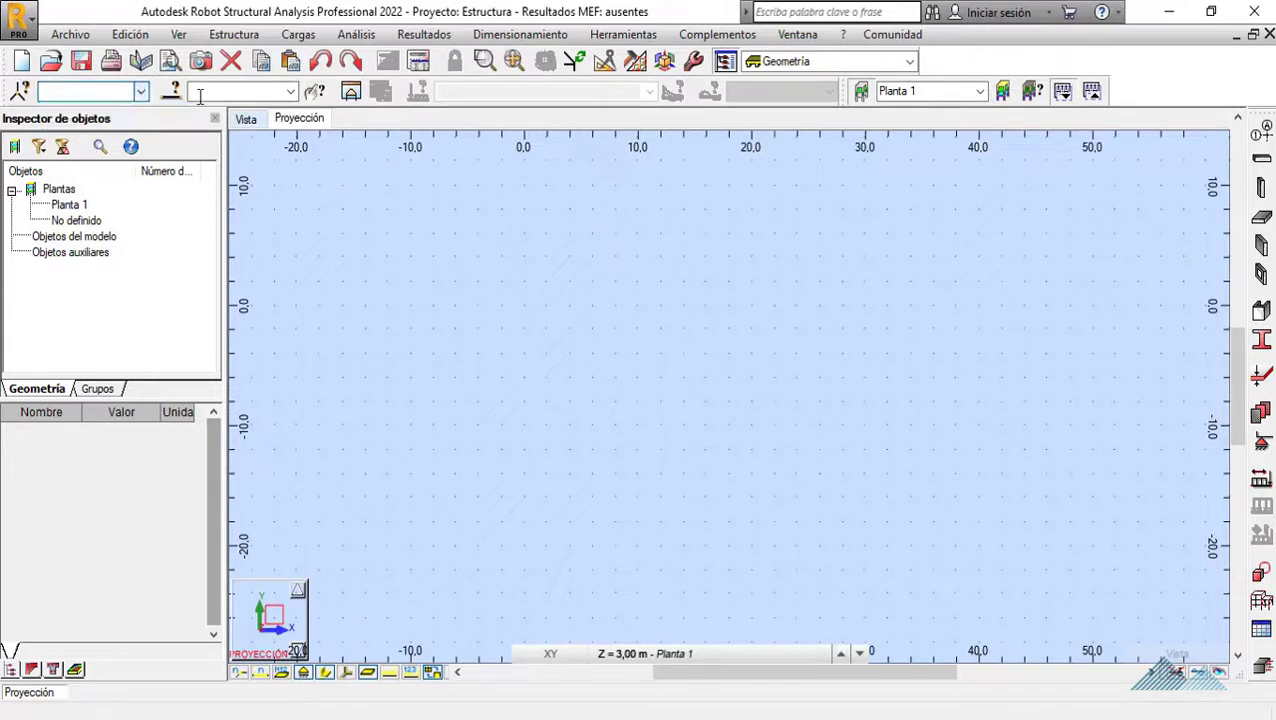
pyautogui.click(290, 91)
pyautogui.click(290, 91)
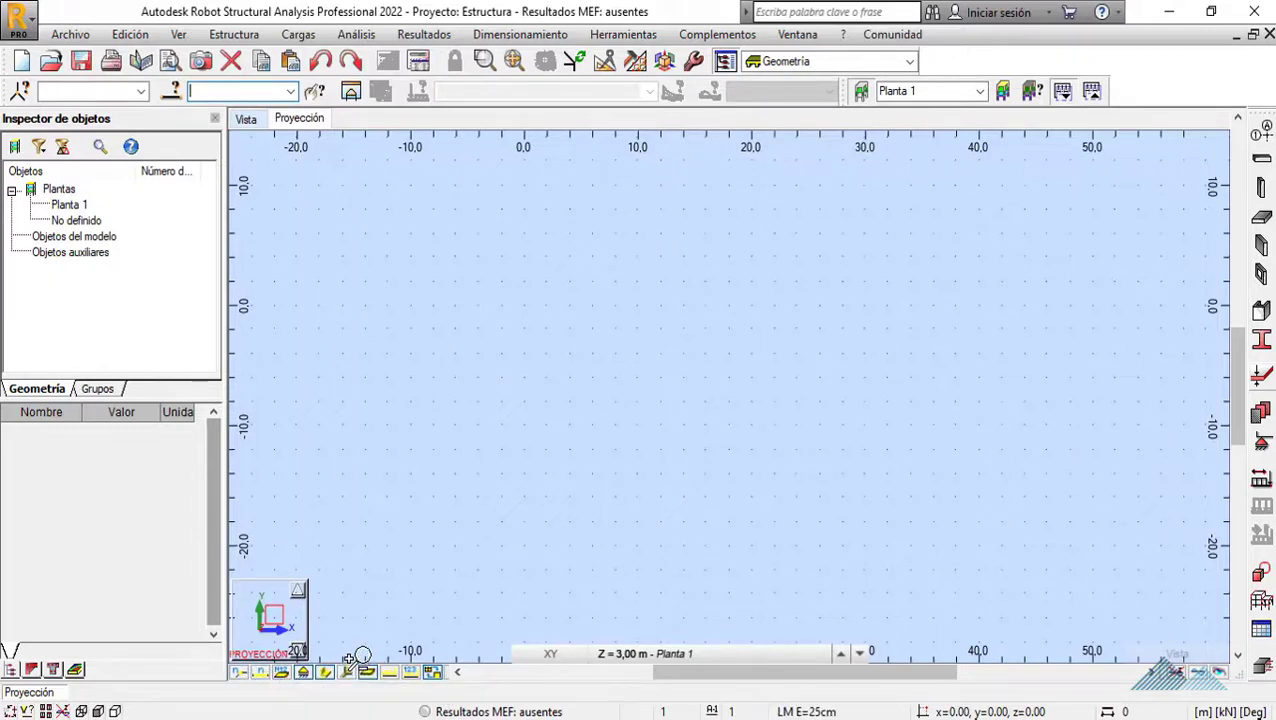
pyautogui.click(240, 672)
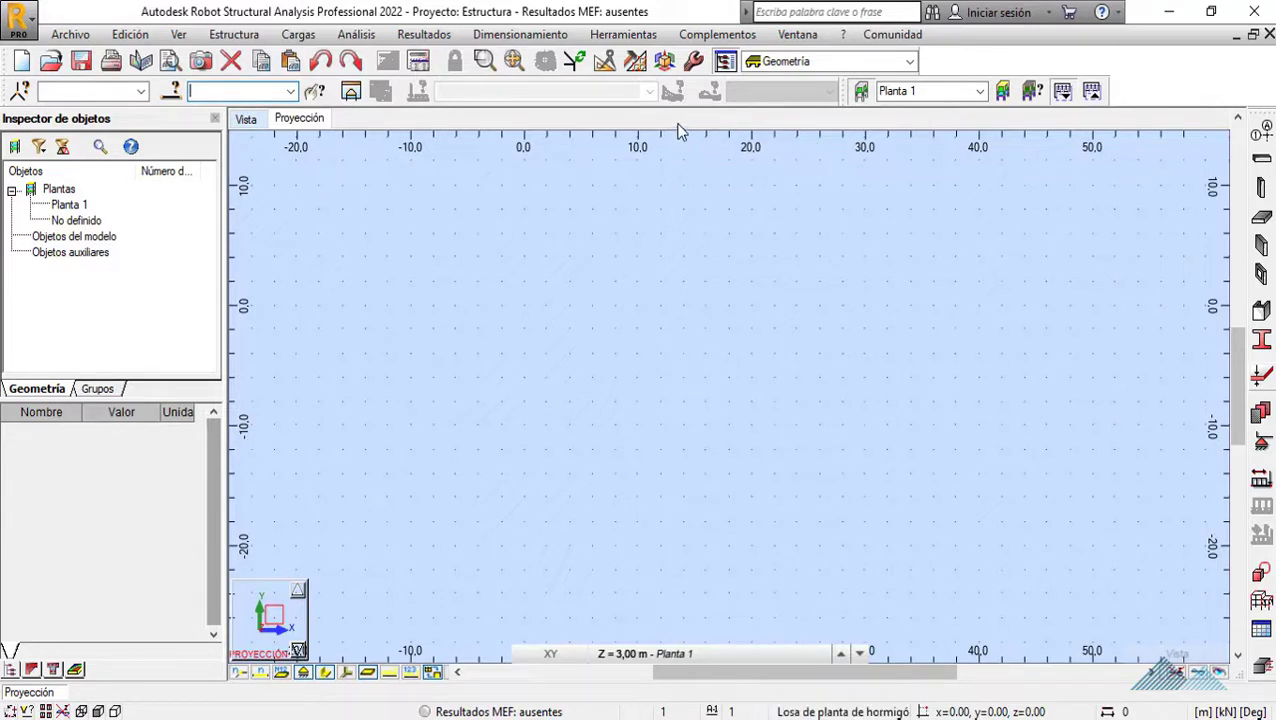
pyautogui.click(645, 38)
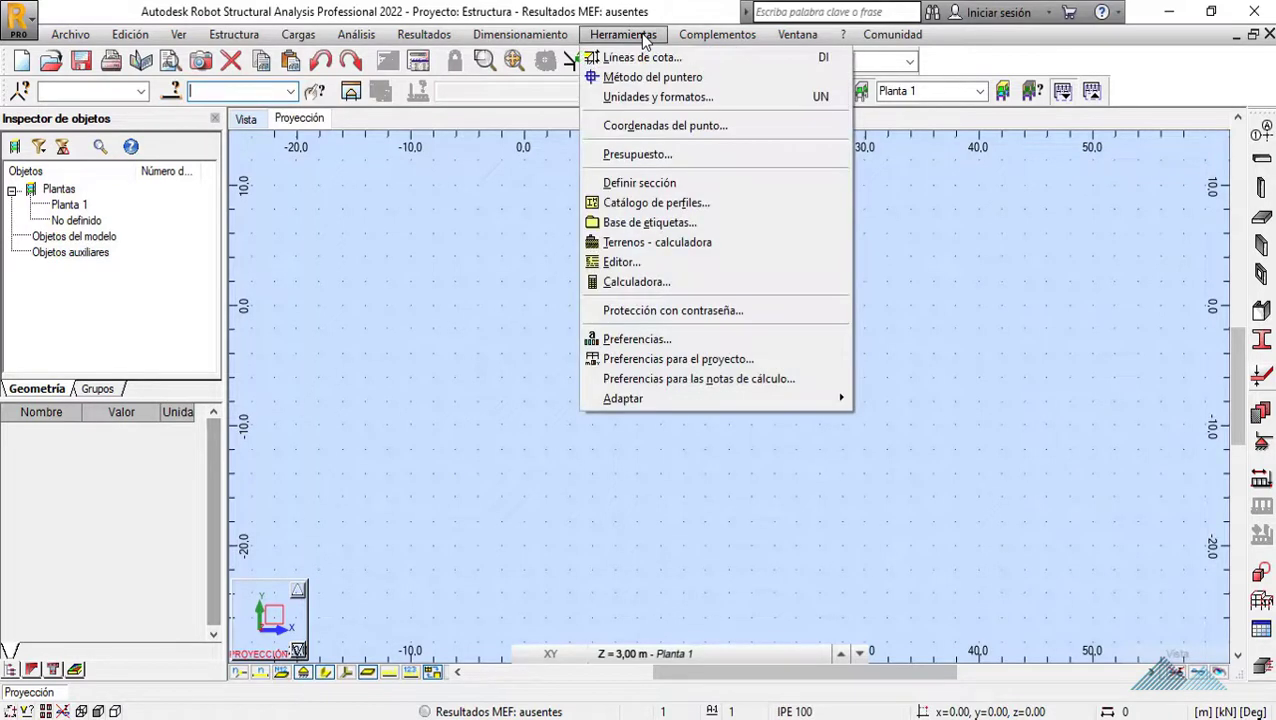
pyautogui.click(698, 342)
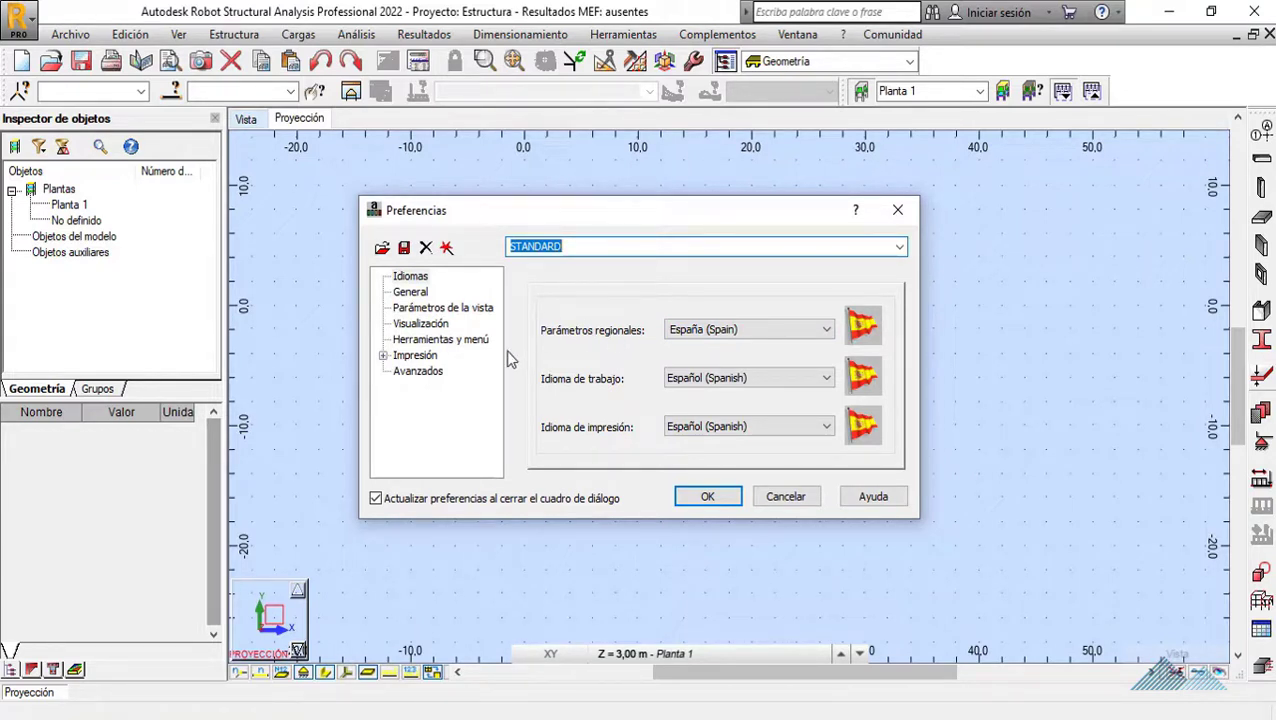
pyautogui.click(762, 330)
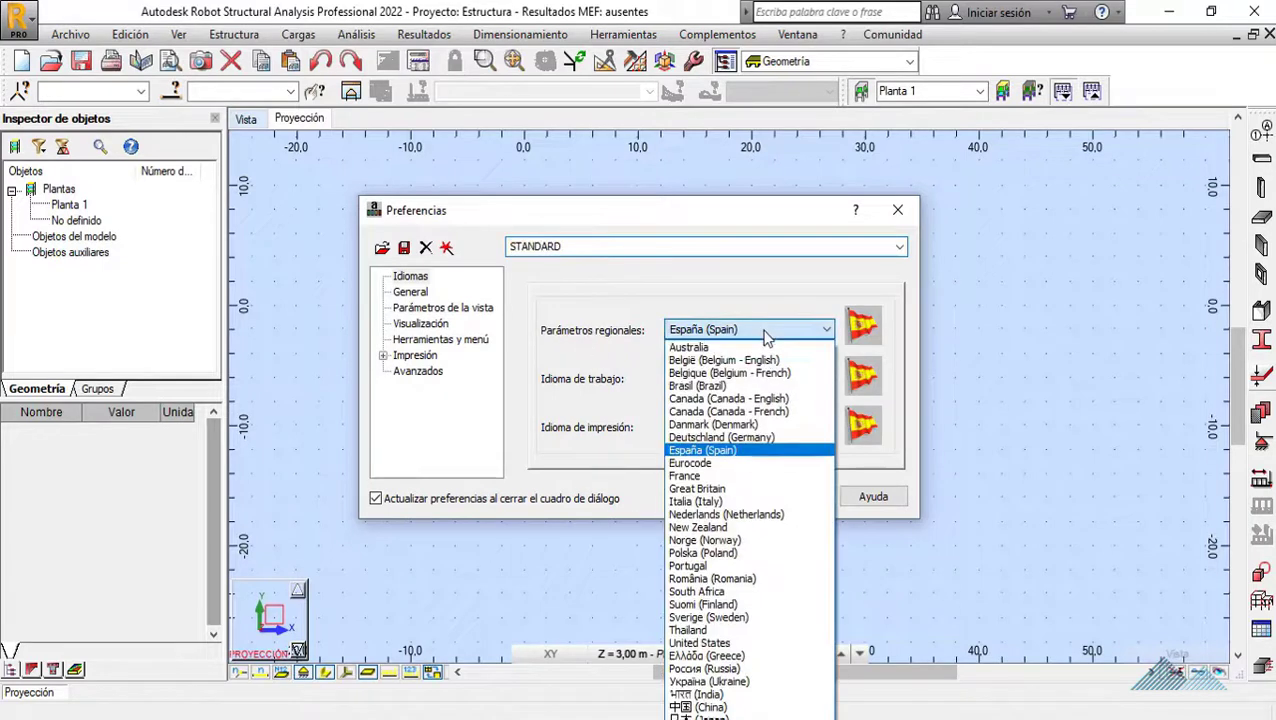
pyautogui.click(763, 333)
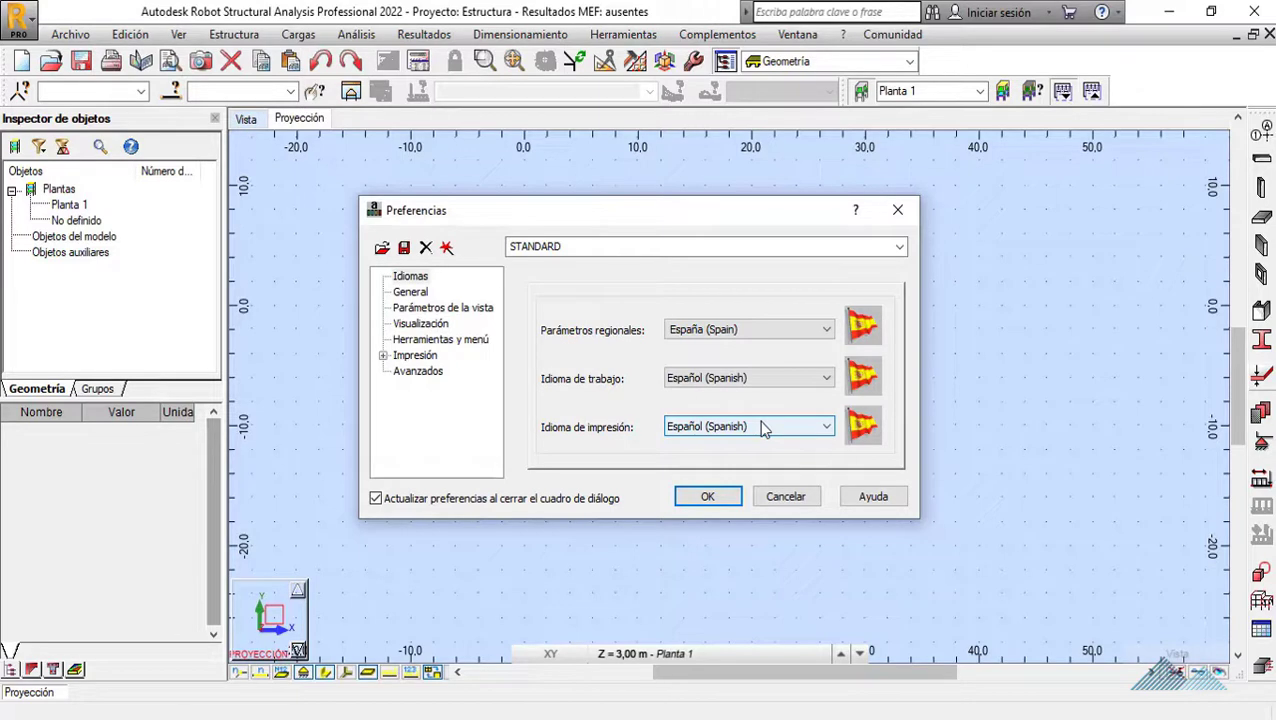
pyautogui.click(897, 210)
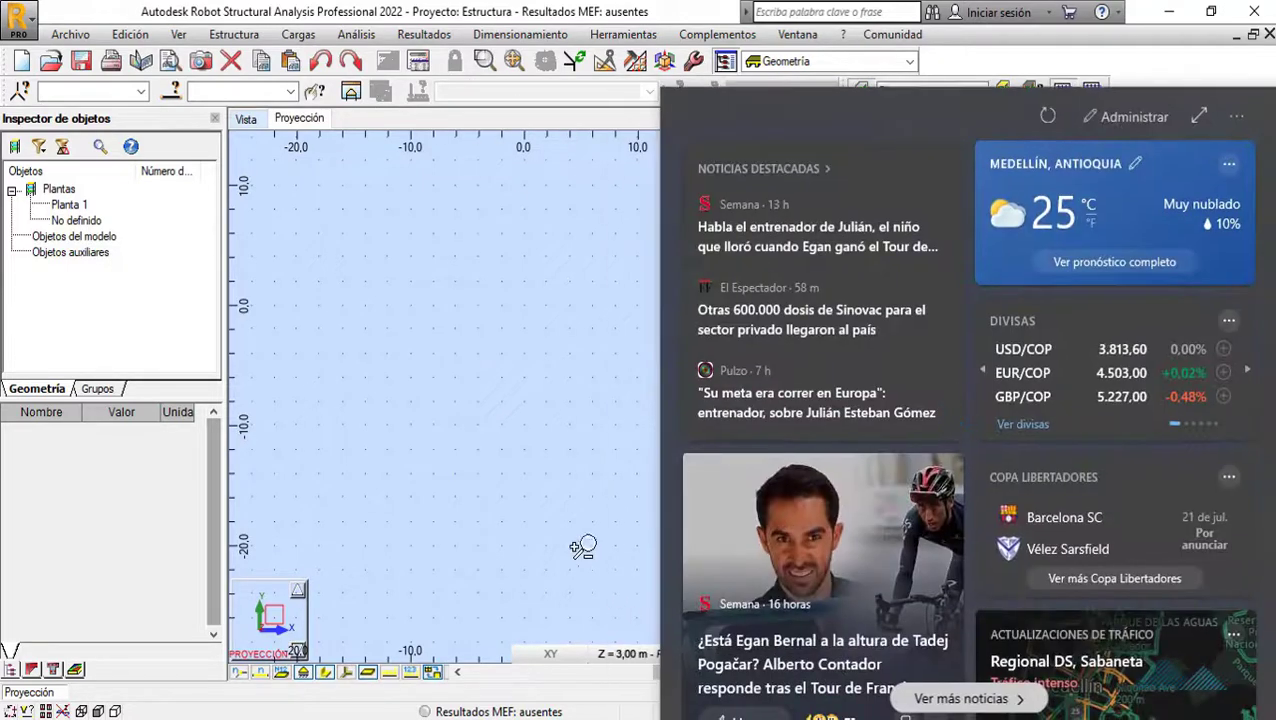
# Step: Dismiss the Windows news and weather panel covering the Robot window
pyautogui.click(499, 236)
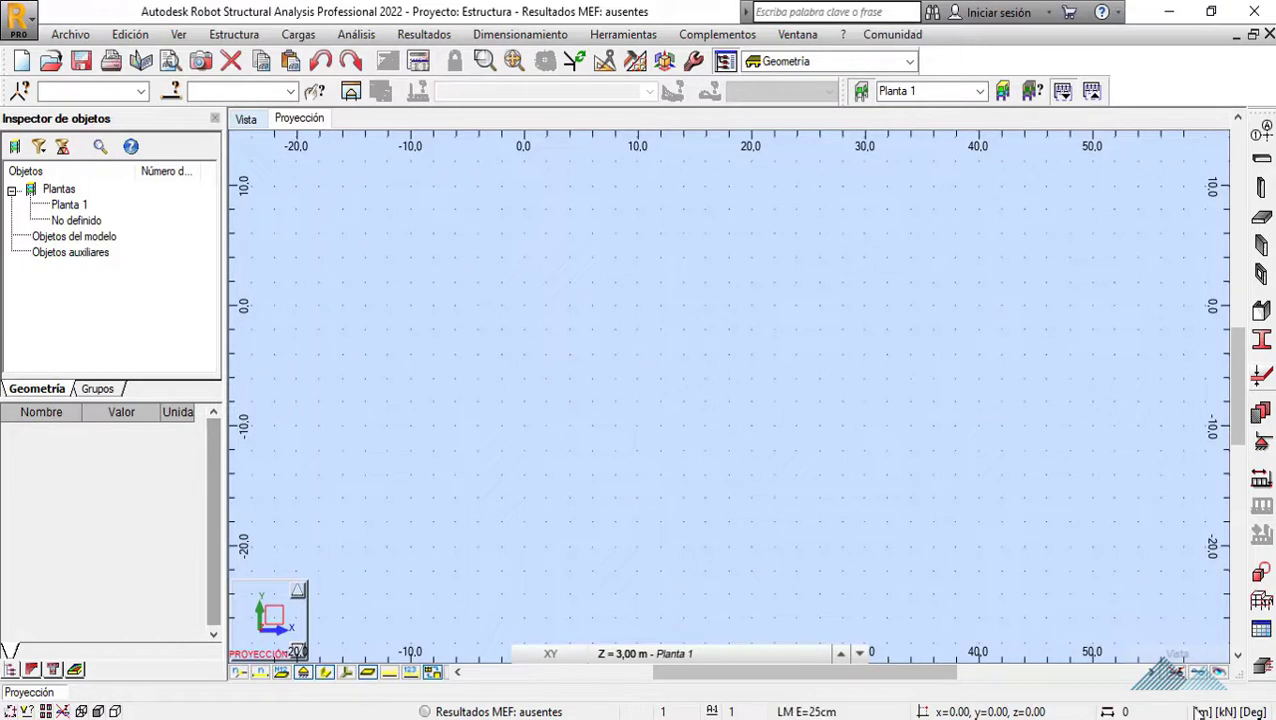
# Step: Open the Preferencias para el proyecto dialog from Herramientas
pyautogui.click(1226, 711)
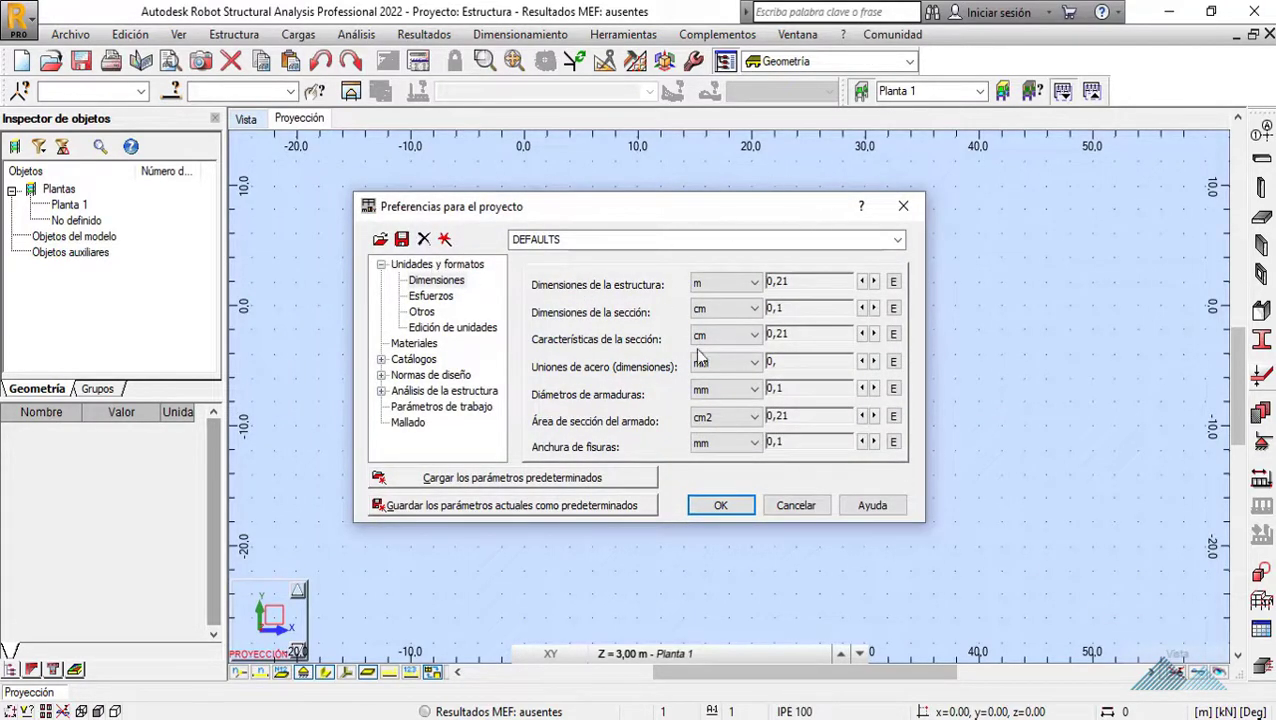
pyautogui.click(904, 208)
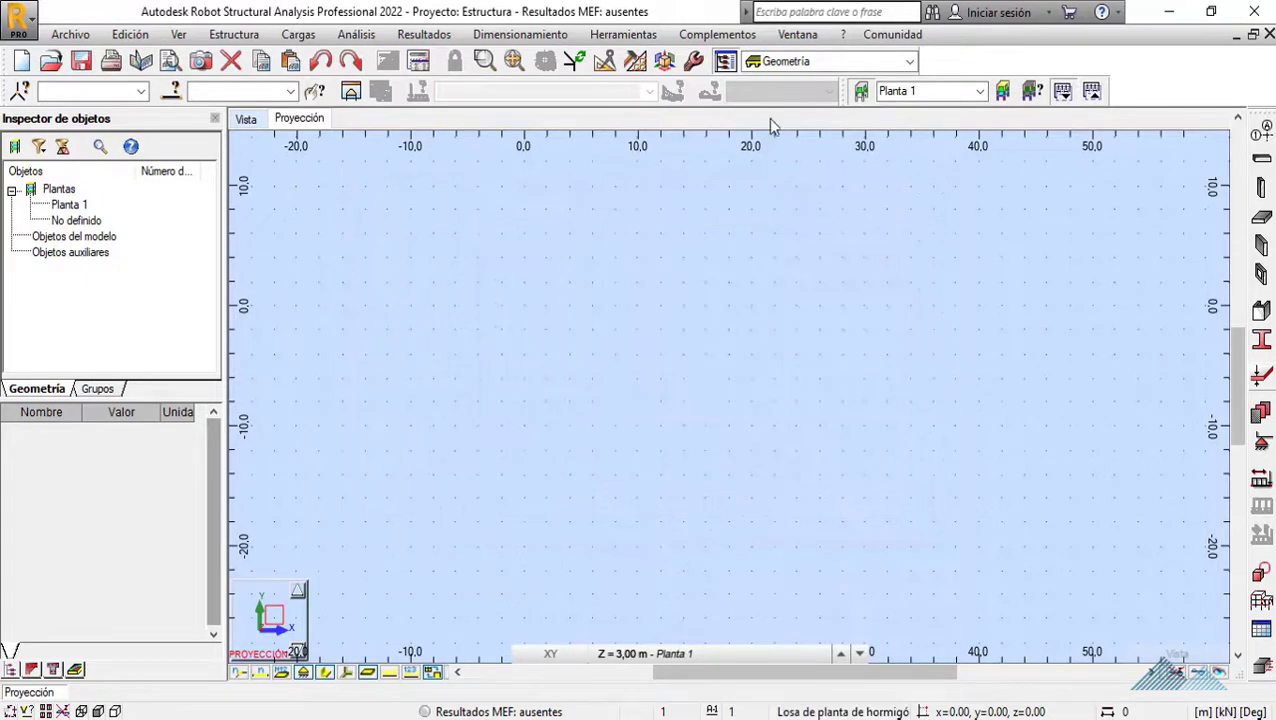
pyautogui.click(622, 36)
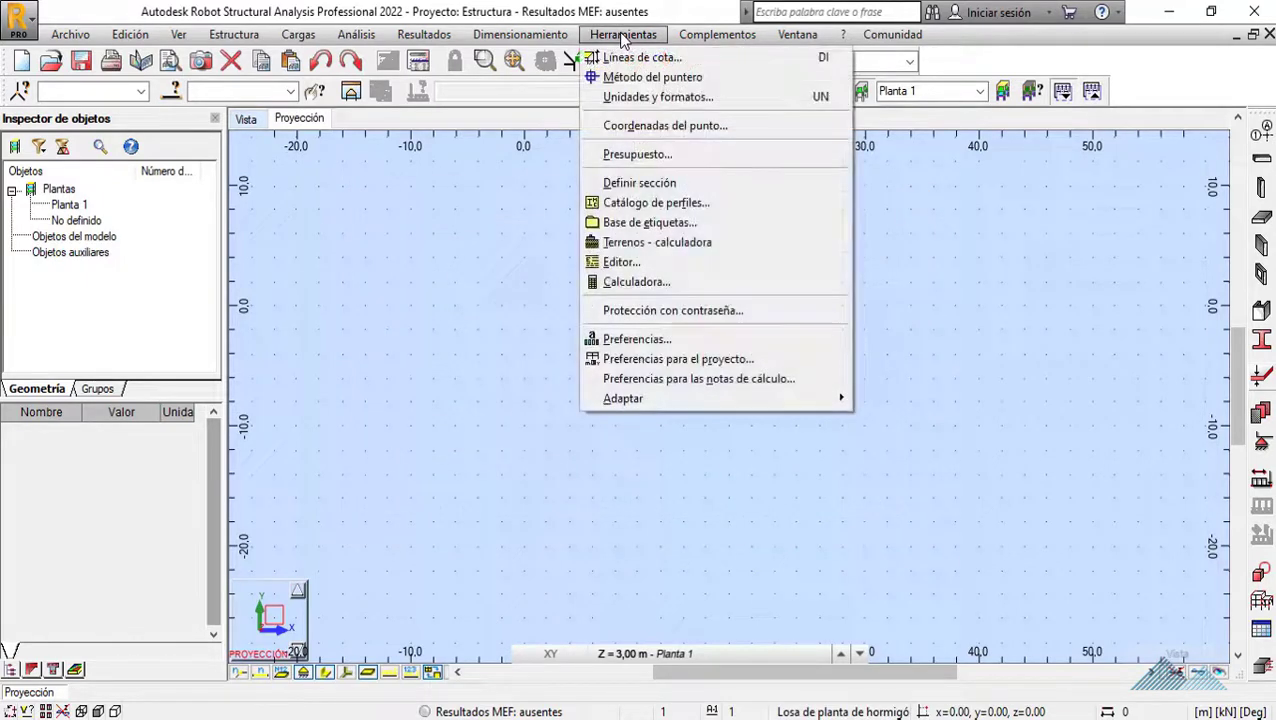
pyautogui.click(688, 360)
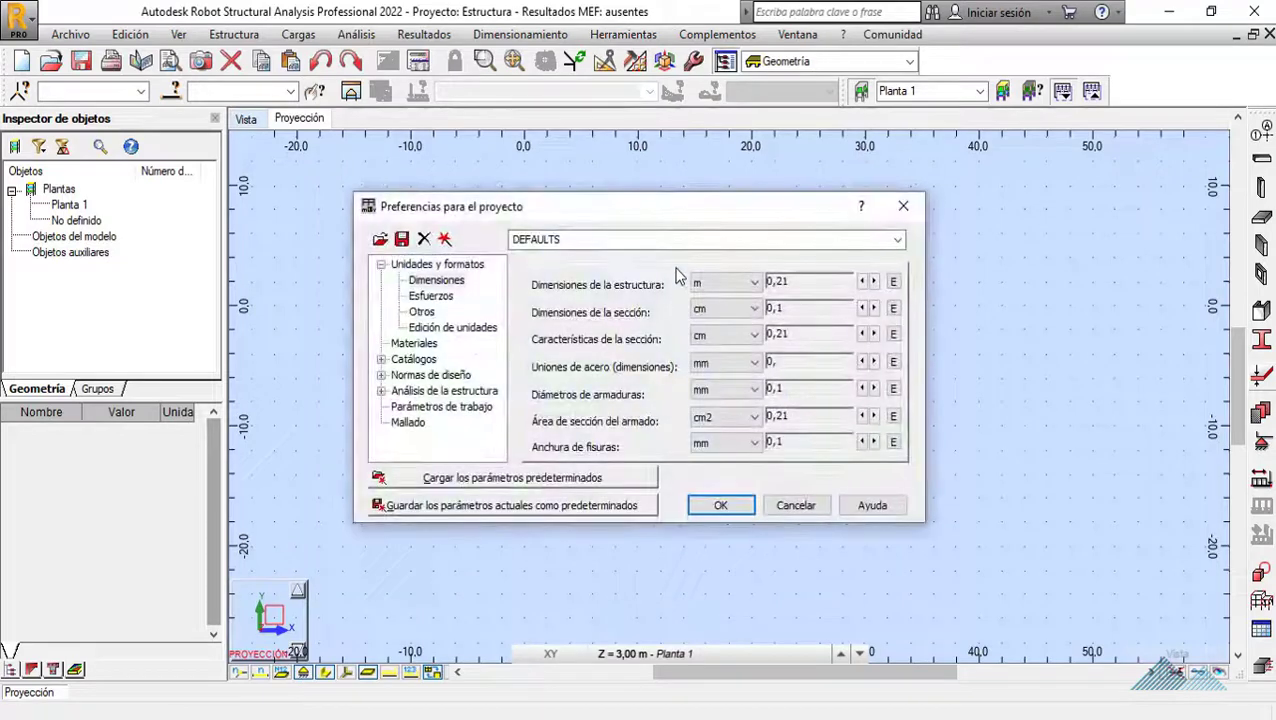
pyautogui.click(903, 206)
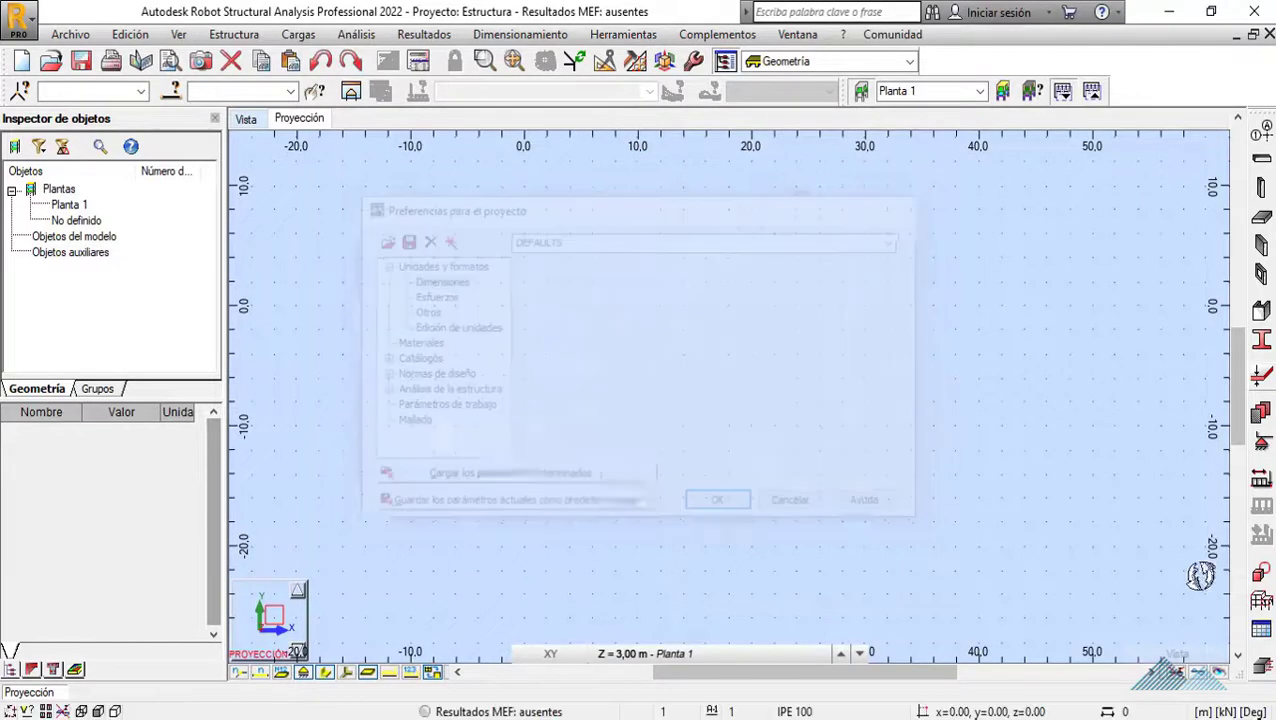
pyautogui.click(1232, 711)
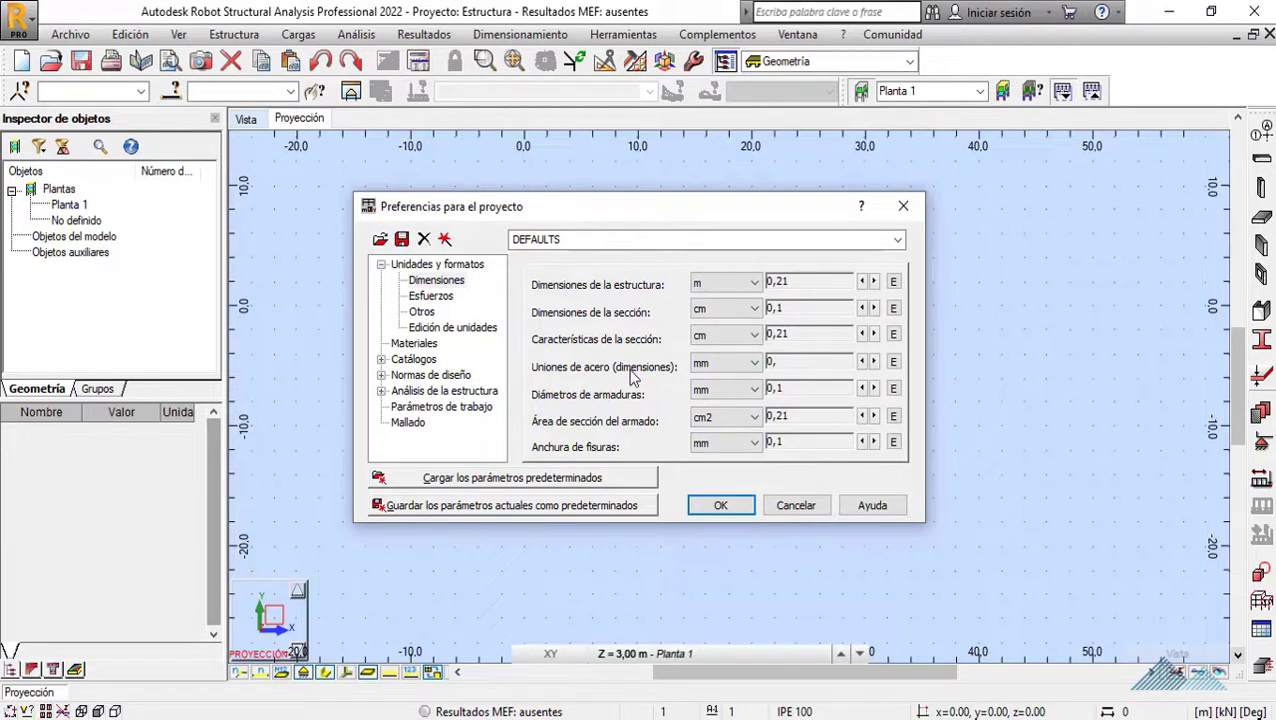
# Step: Under Unidades y formatos > Esfuerzos, change the Fuerza unit from kN to kgf
pyautogui.click(428, 296)
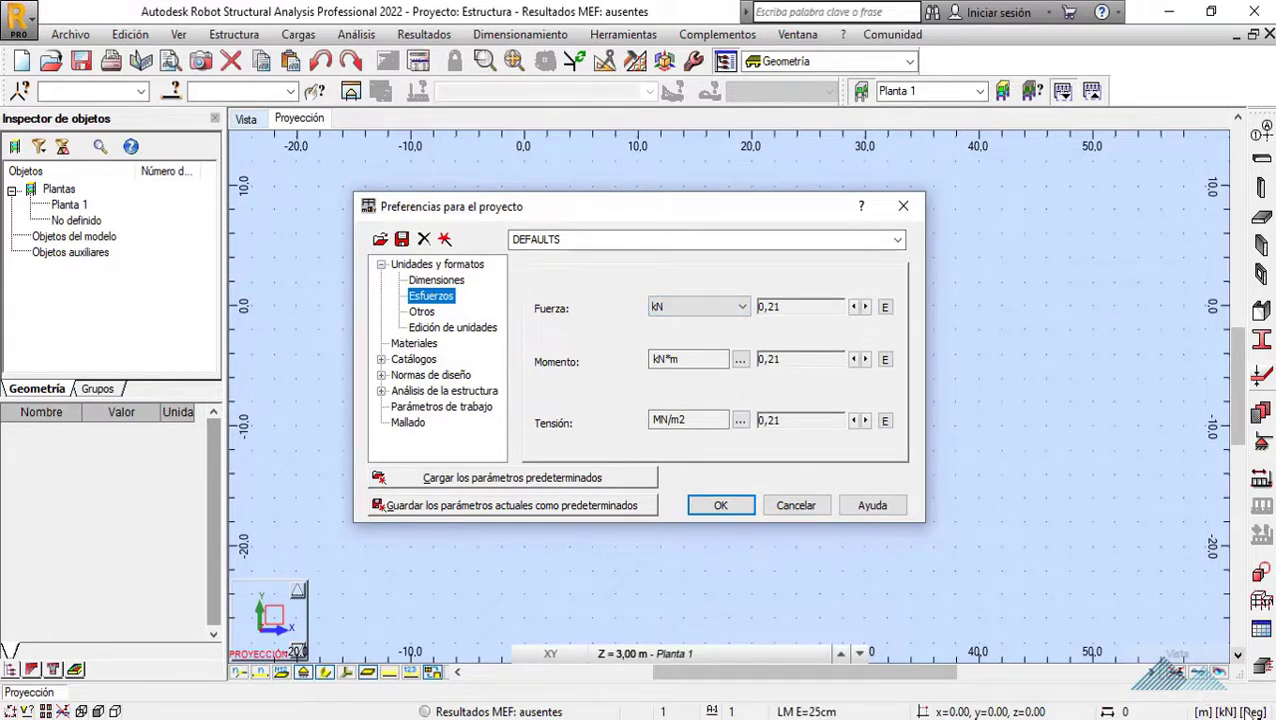
pyautogui.click(745, 309)
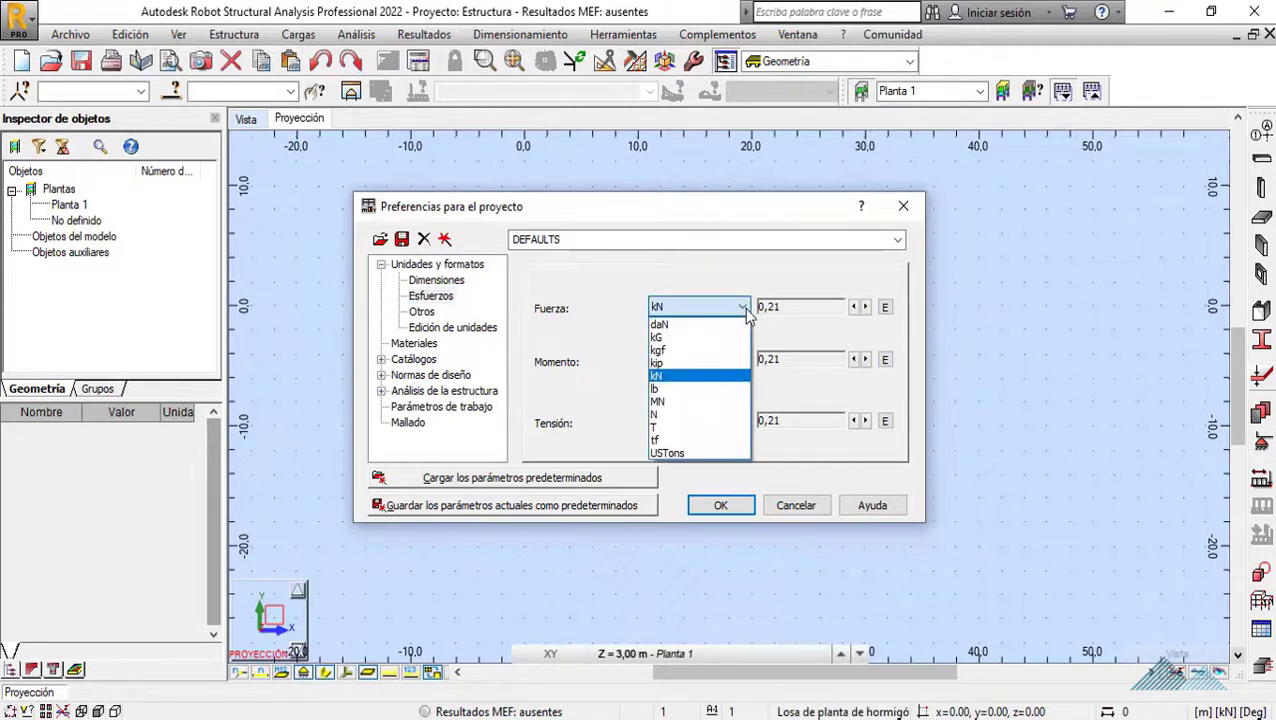
pyautogui.click(716, 352)
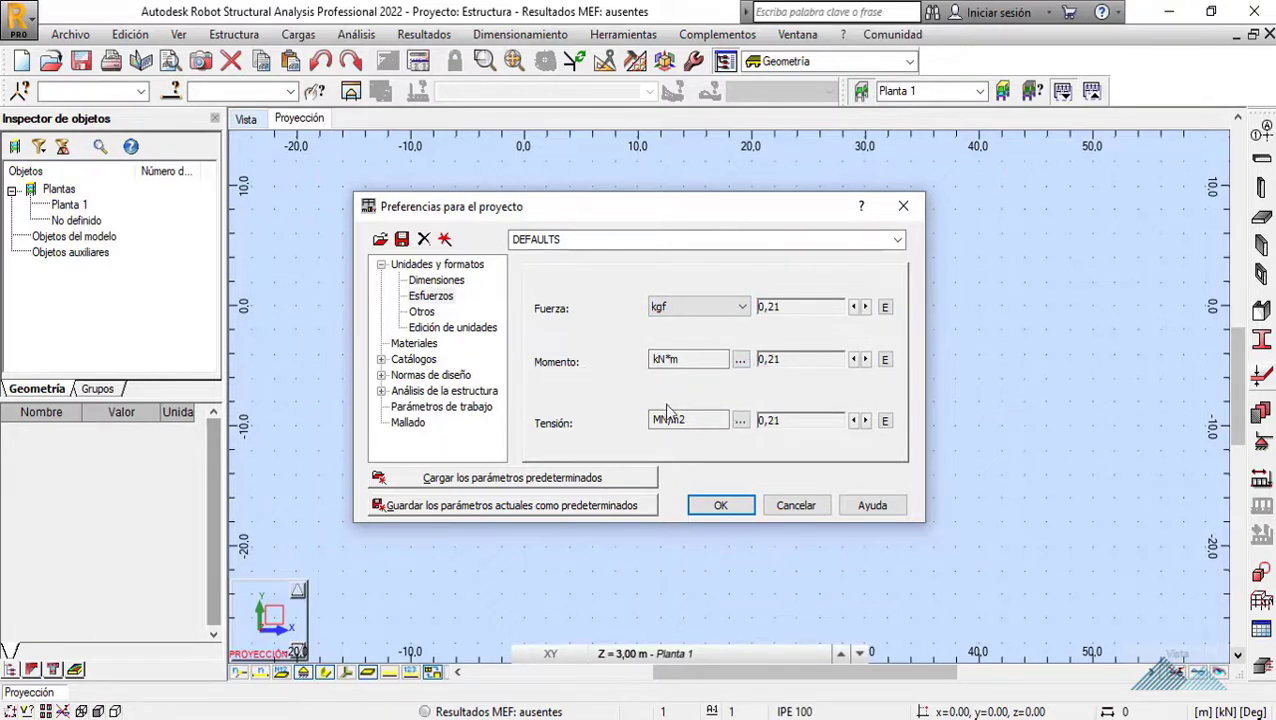
# Step: Set the Momento unit to kgf*m
pyautogui.click(740, 359)
pyautogui.click(707, 355)
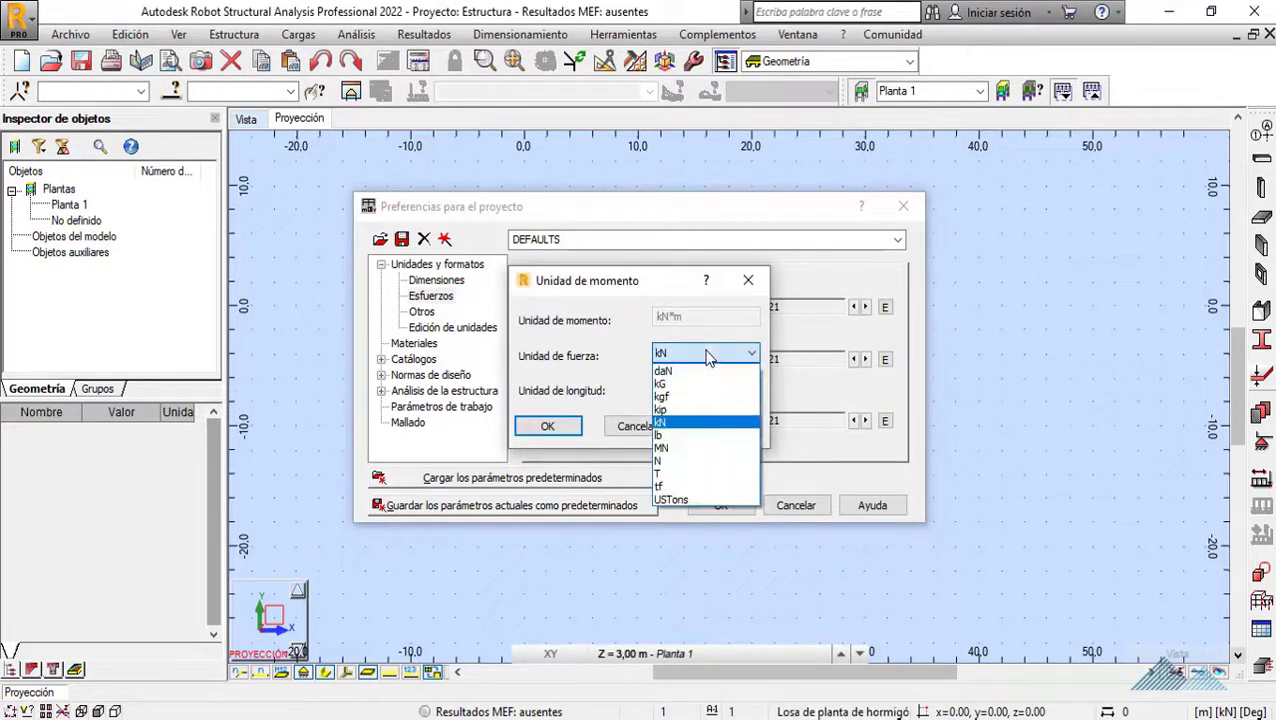
pyautogui.click(748, 280)
pyautogui.click(748, 280)
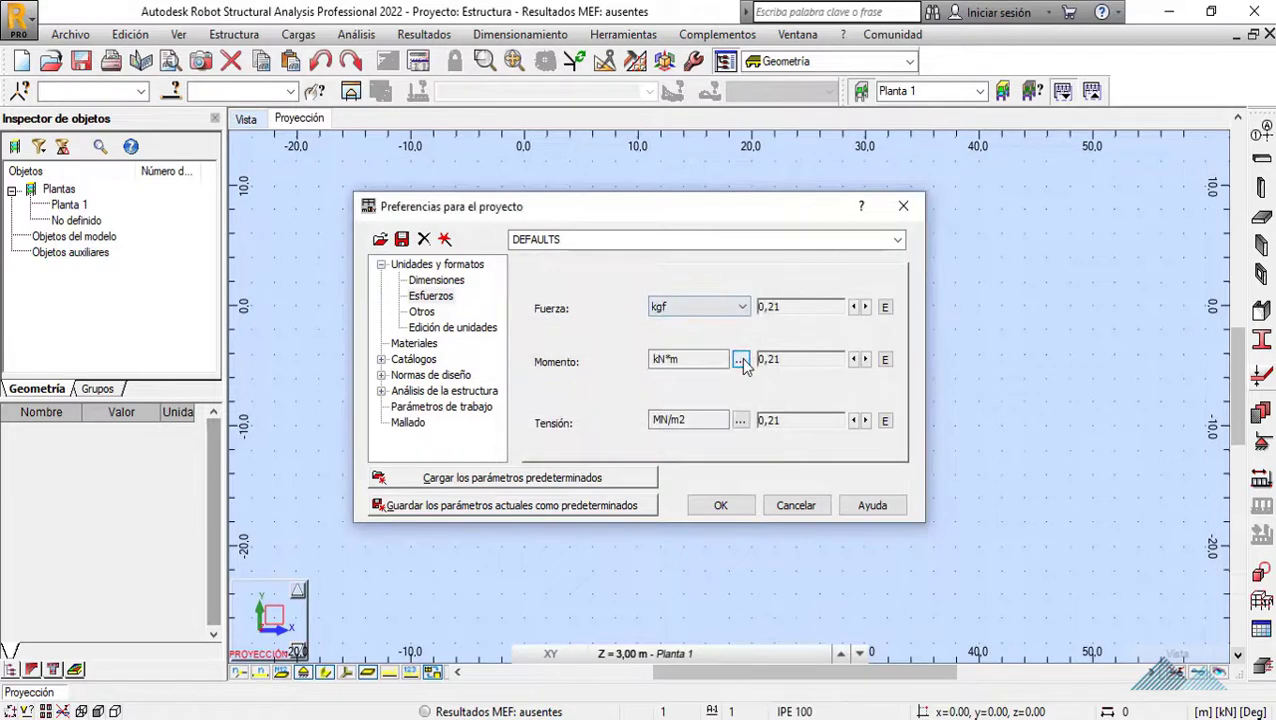
pyautogui.click(740, 360)
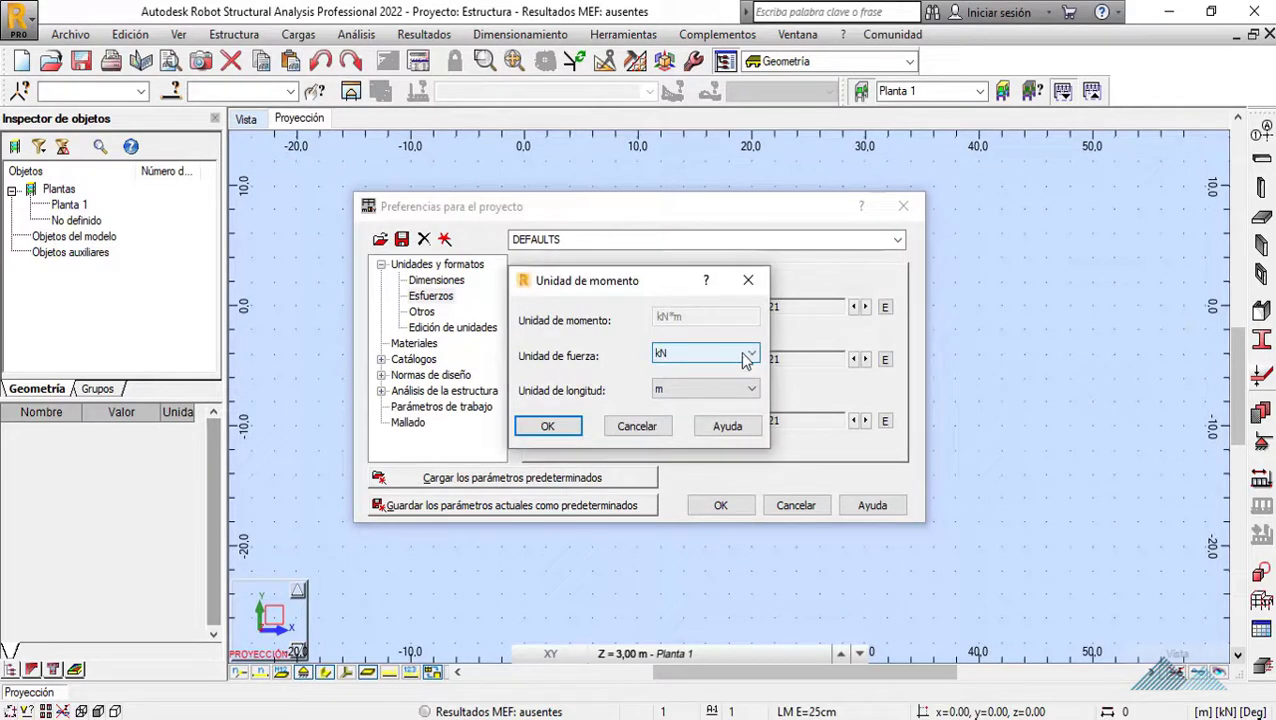
pyautogui.click(749, 355)
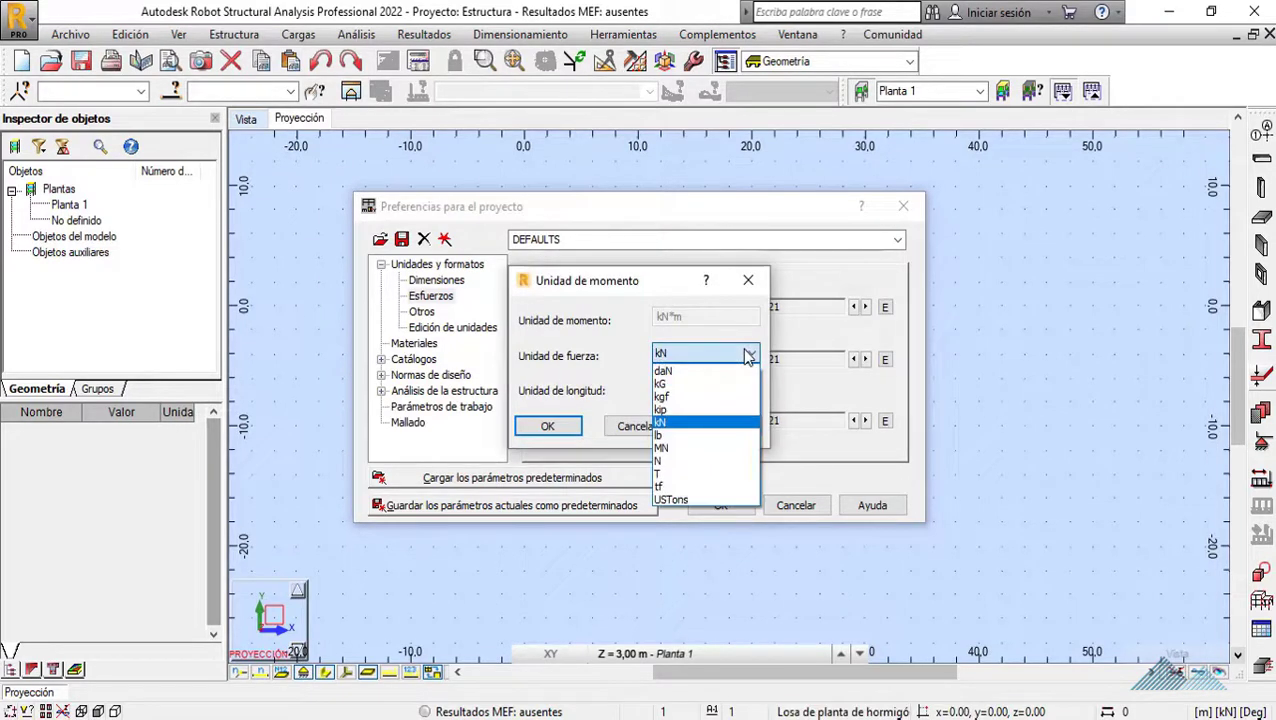
pyautogui.click(717, 399)
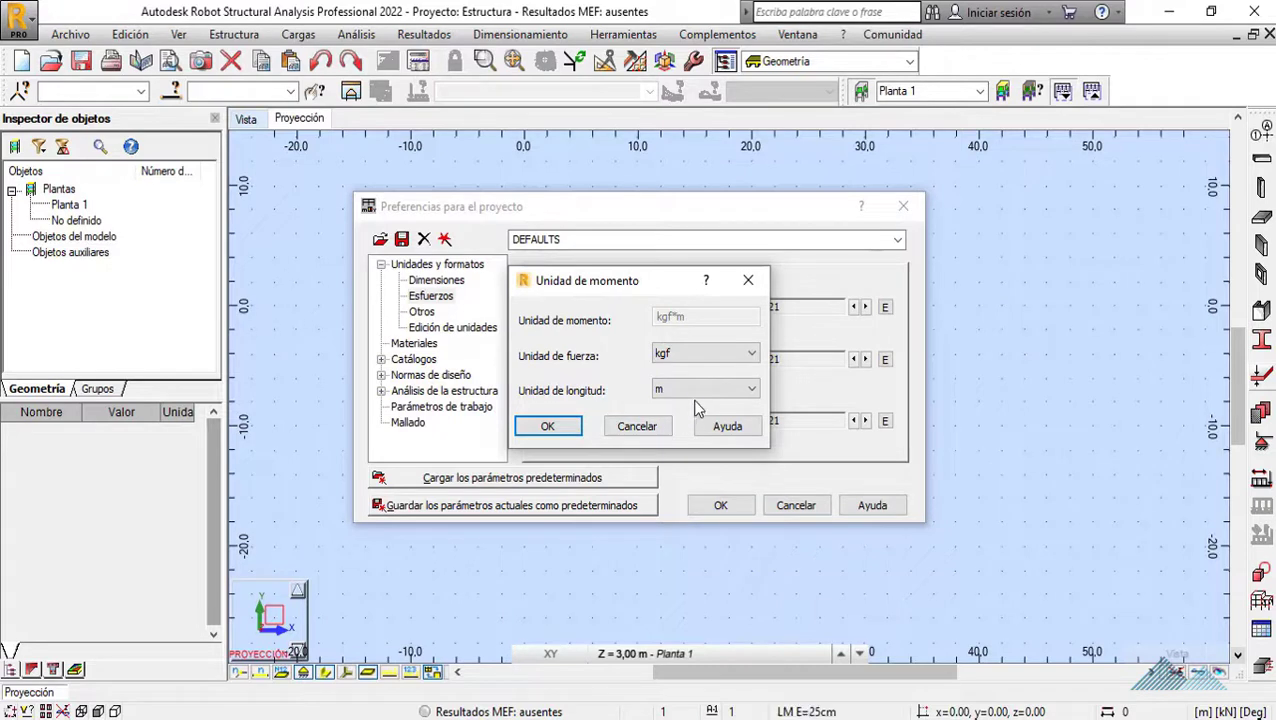
pyautogui.click(547, 427)
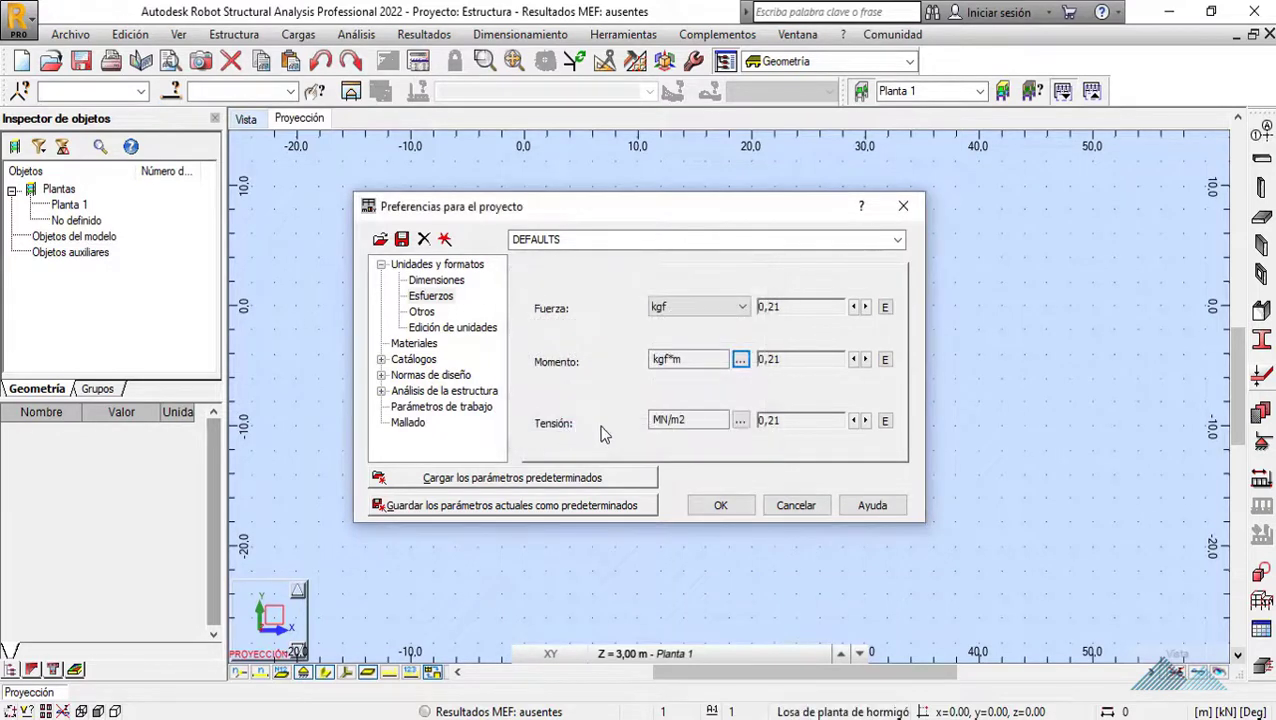
# Step: Set the Tensión unit to kgf/cm2 using kgf force and cm2 area
pyautogui.click(740, 420)
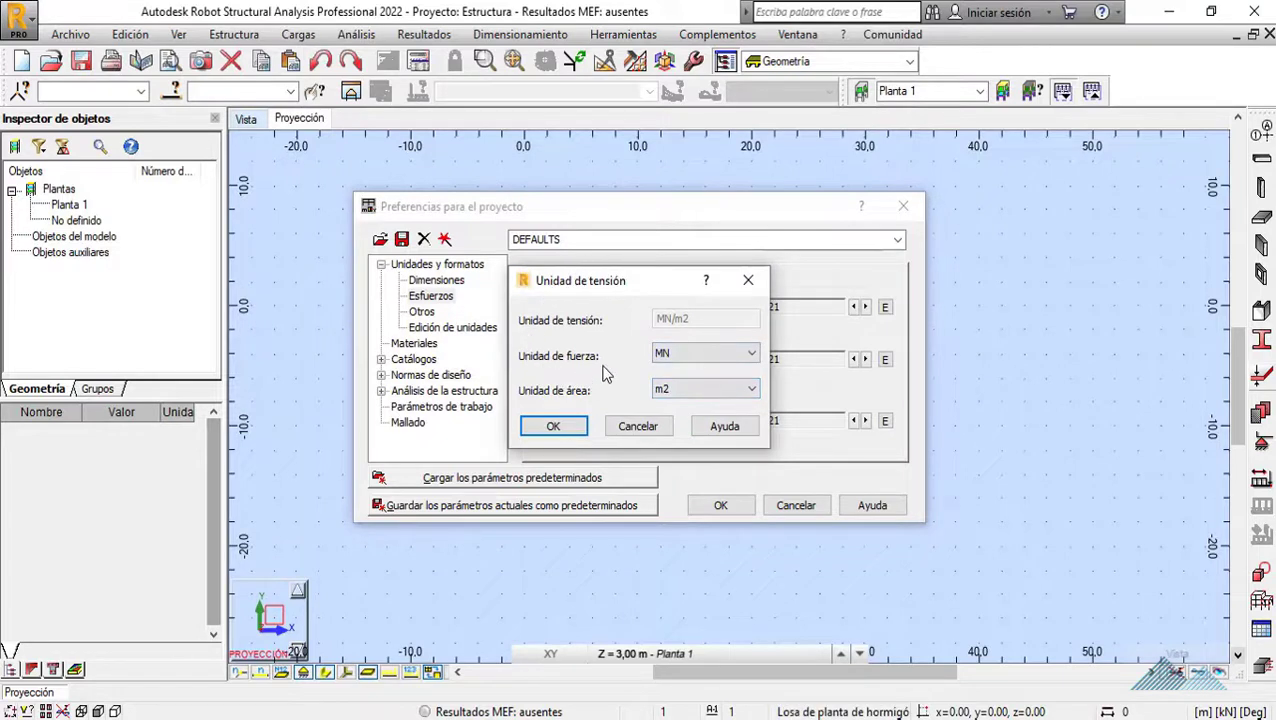
pyautogui.click(688, 354)
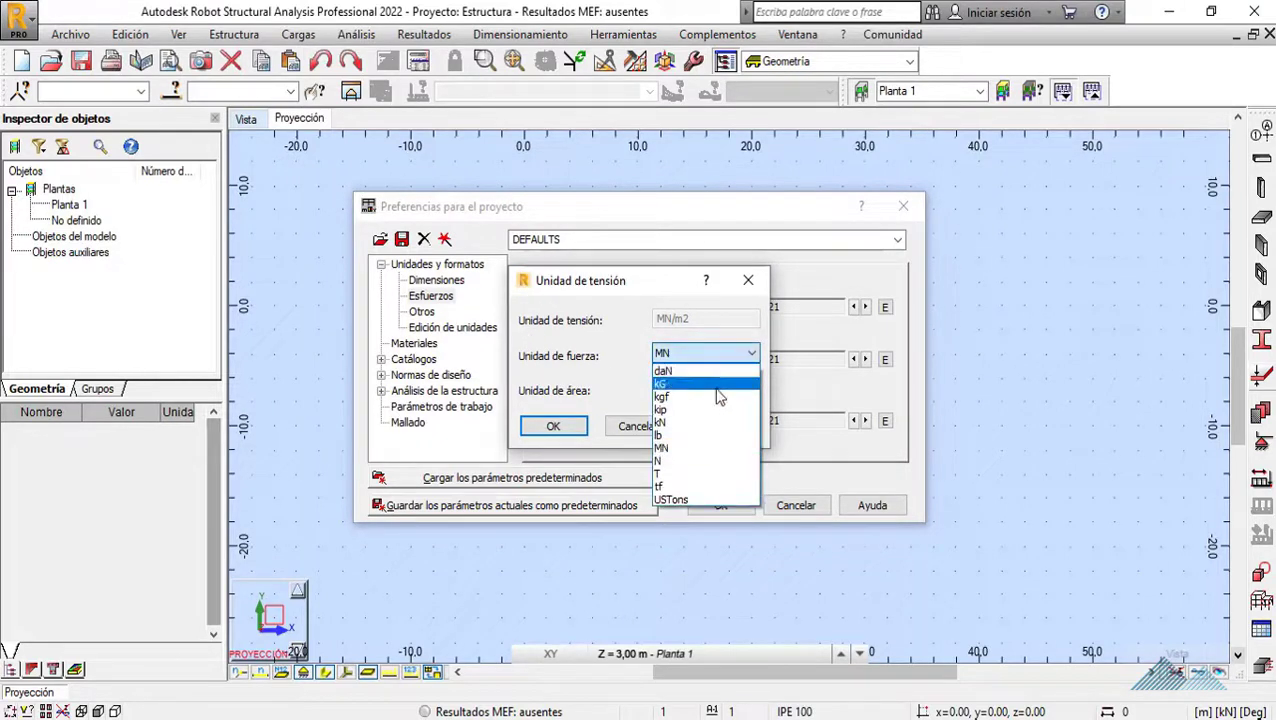
pyautogui.click(716, 400)
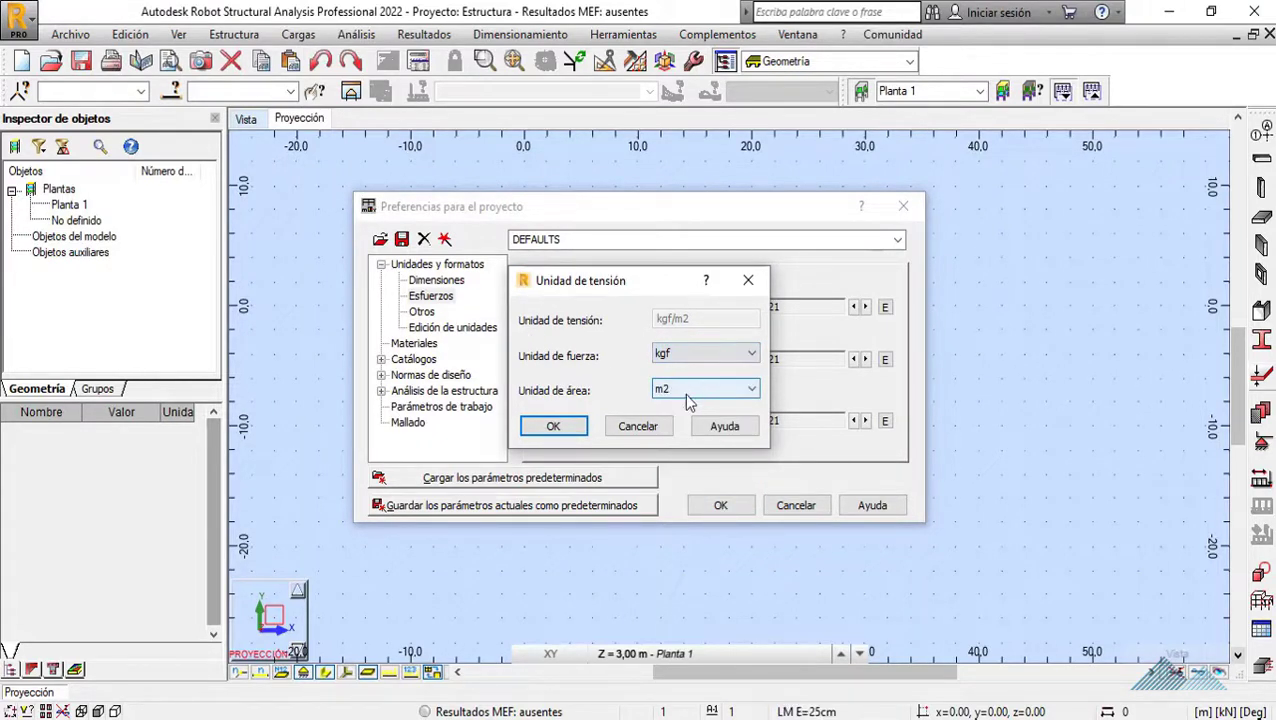
pyautogui.click(729, 396)
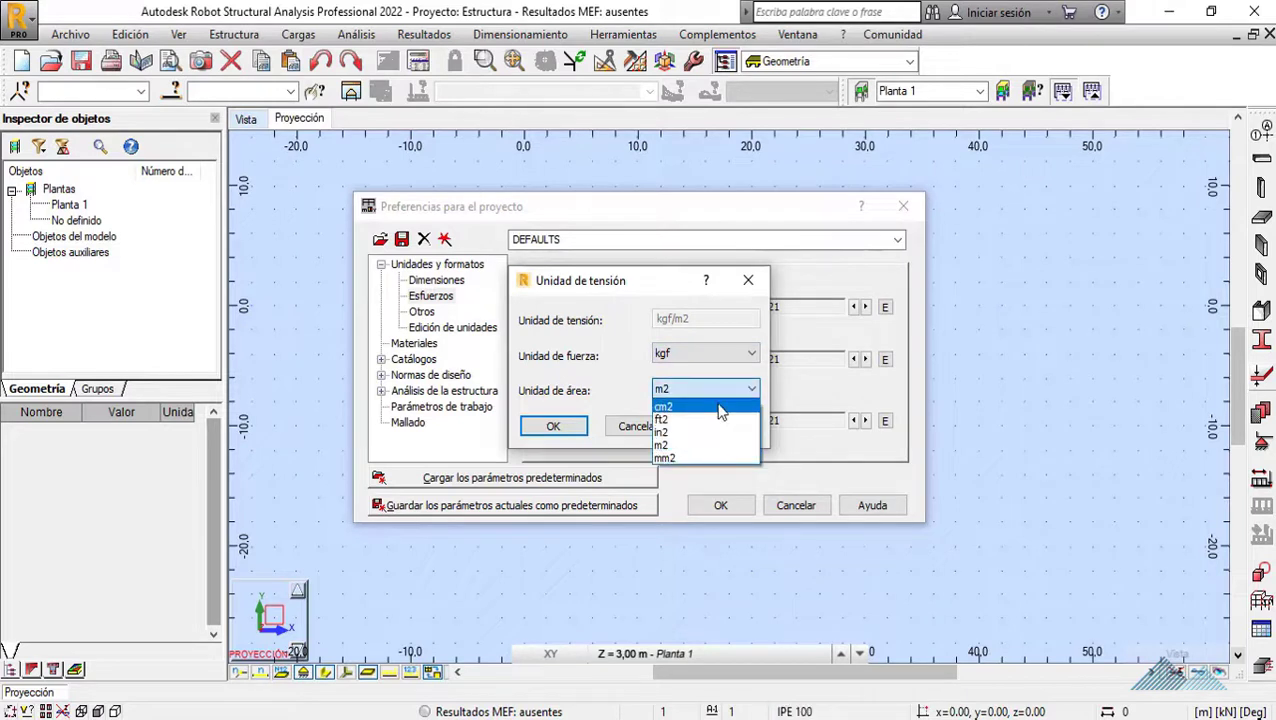
pyautogui.click(721, 411)
pyautogui.click(556, 426)
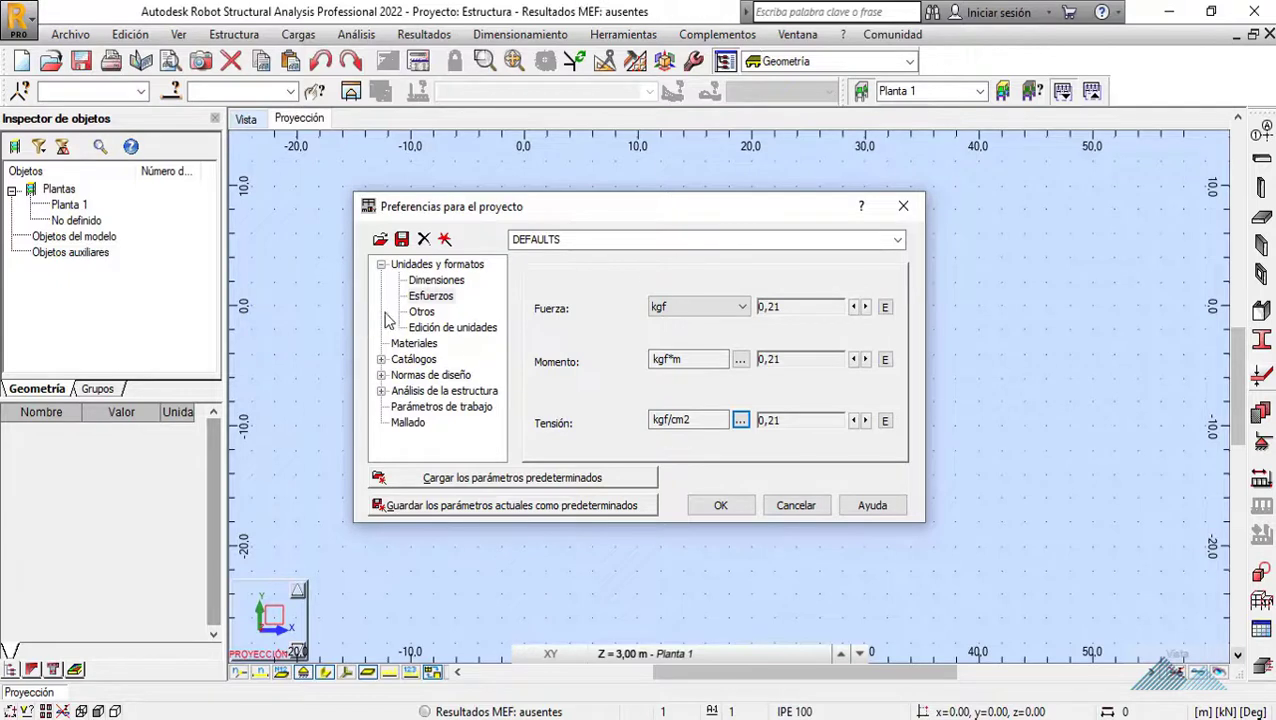
# Step: Go to the Materiales page and confirm the Español set with ACERO A36 and HORMIGON
pyautogui.click(422, 314)
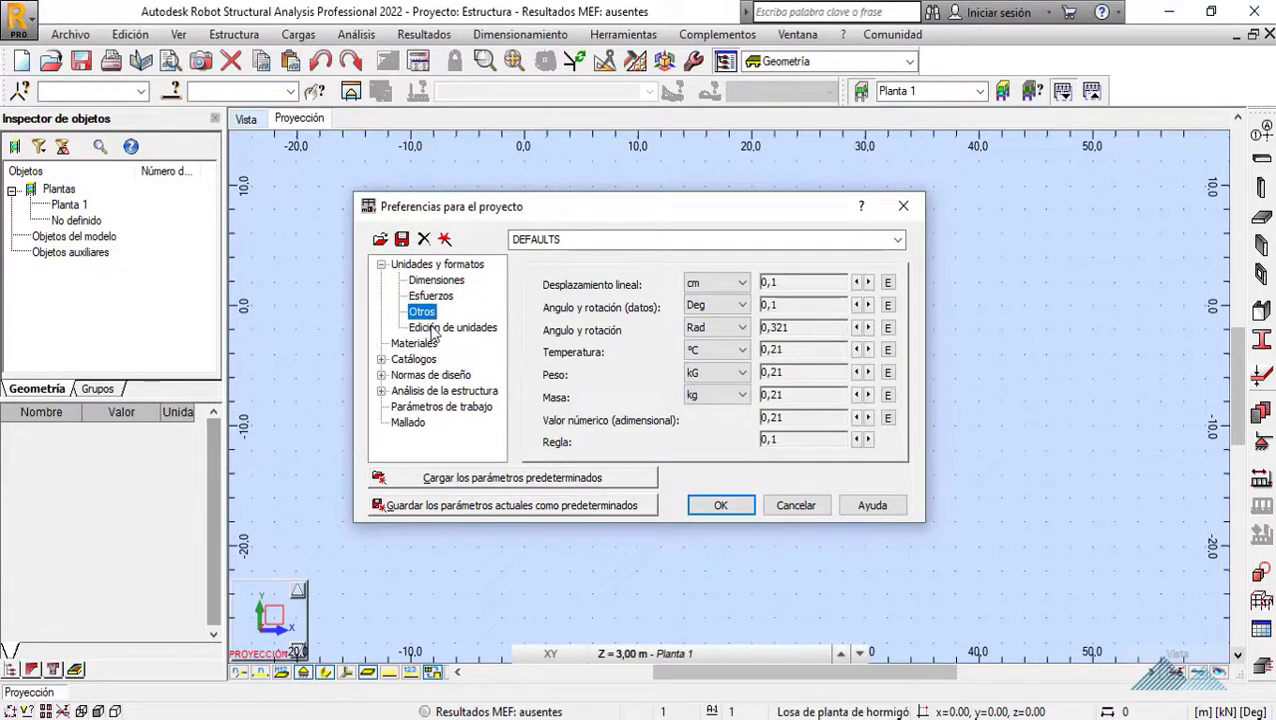
pyautogui.click(442, 329)
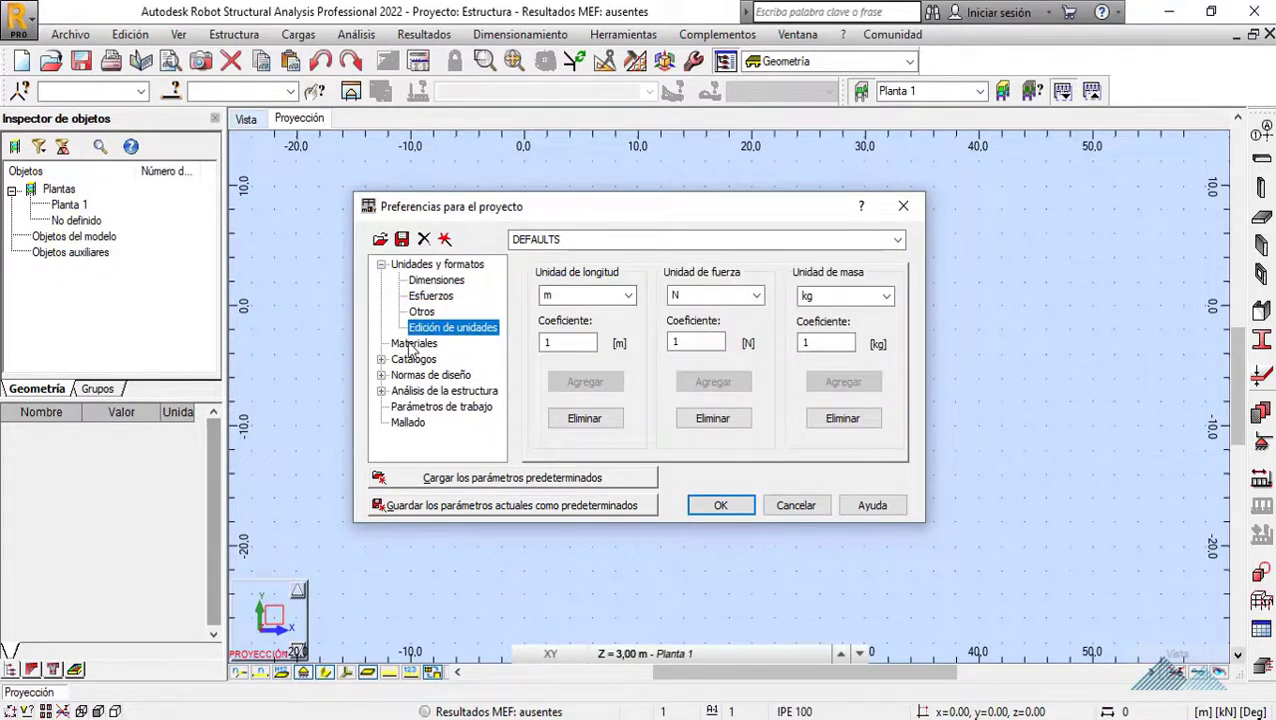
pyautogui.click(428, 345)
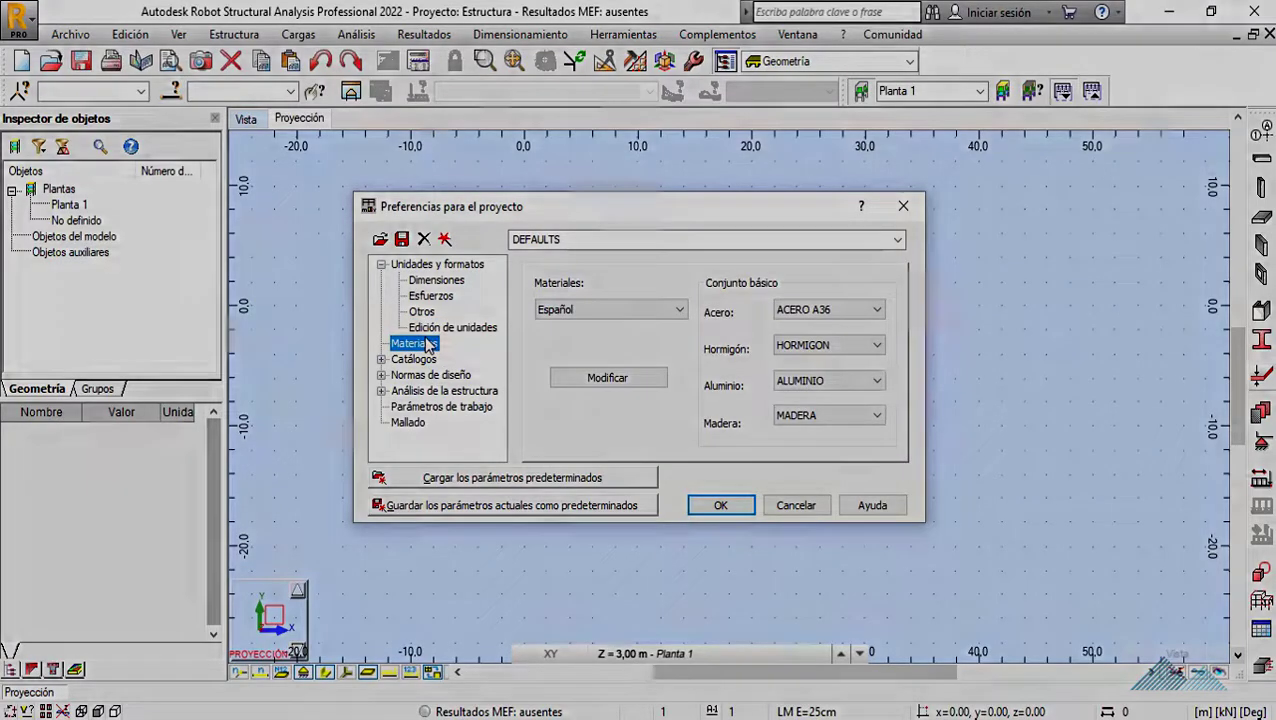